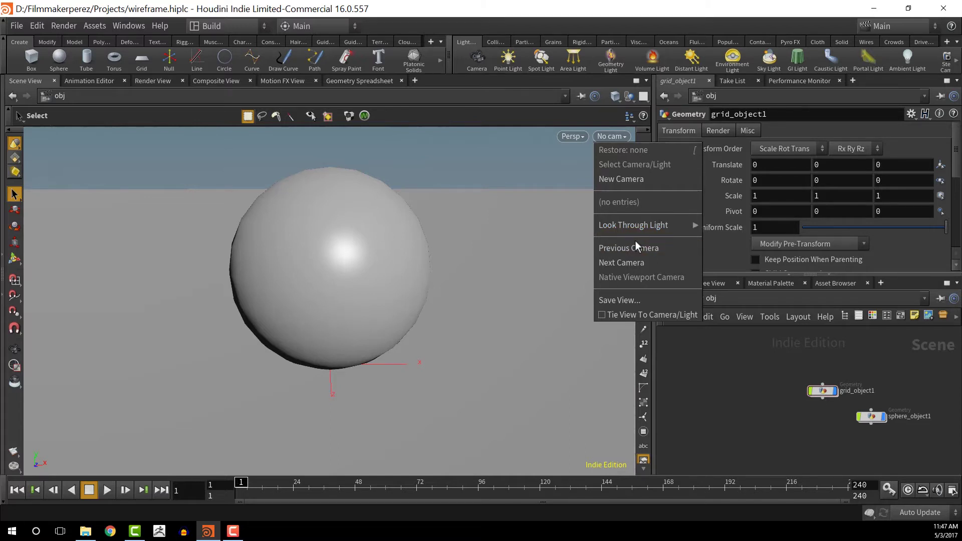
Create a new camera from the current viewport view and look at the sphere through cam1.
click(636, 179)
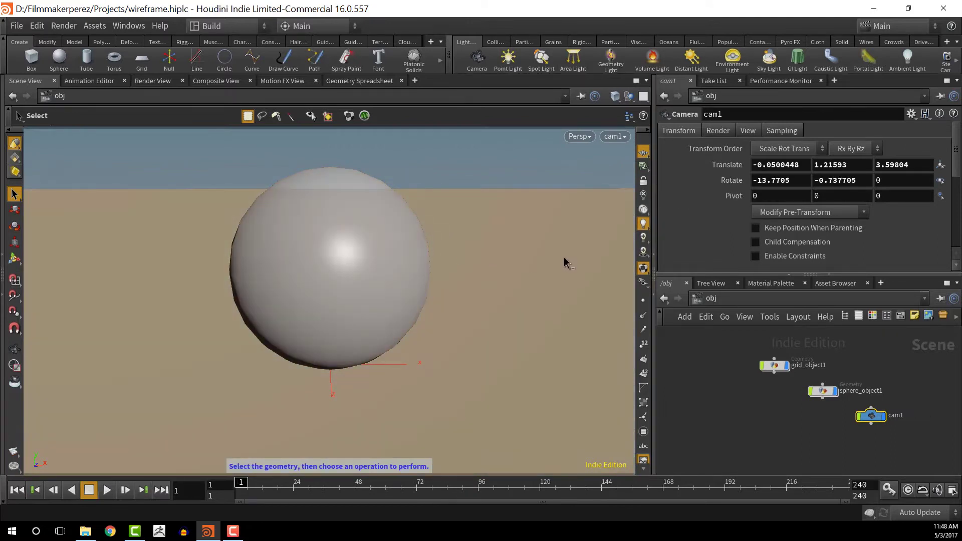
alt+drag(561, 260, 484, 269)
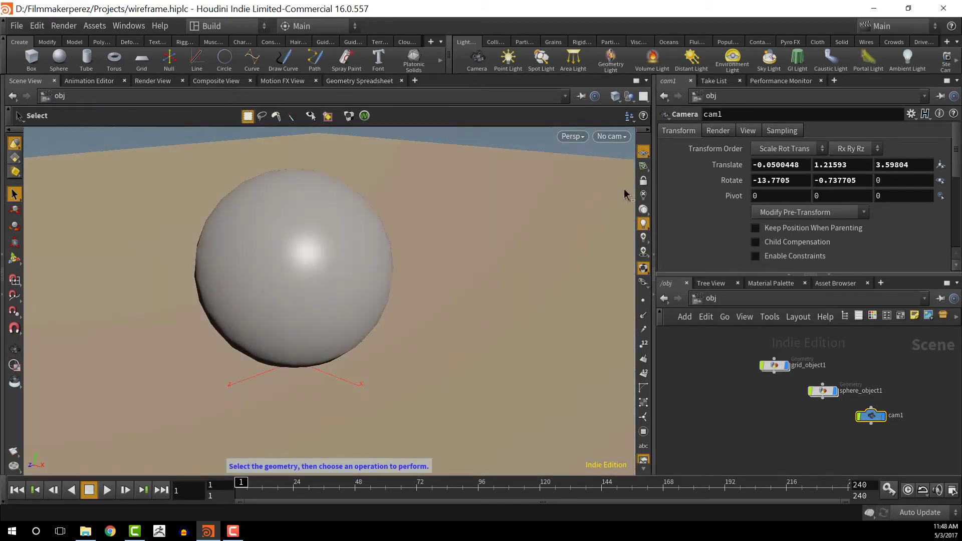
key(Escape)
right_drag(589, 253, 584, 261)
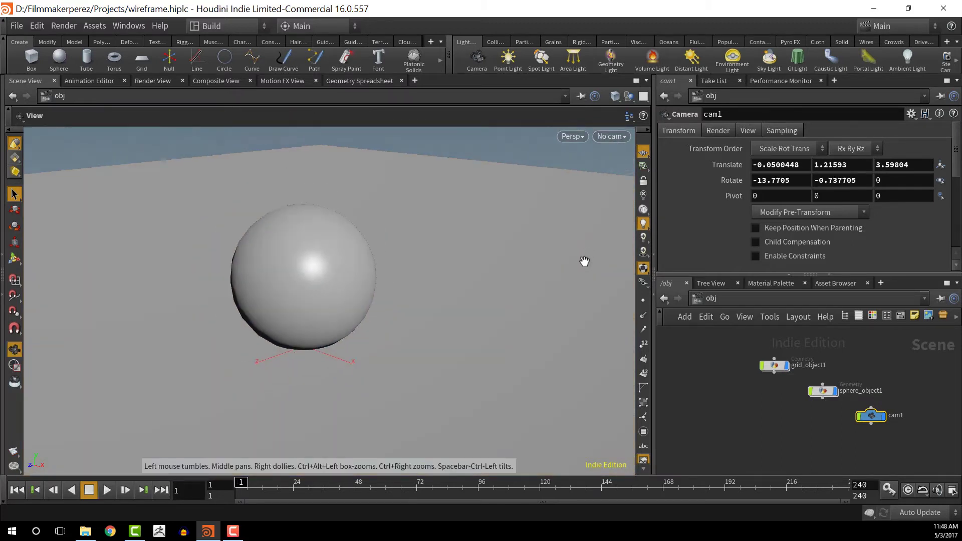
scroll(585, 261, down, 5)
key(s)
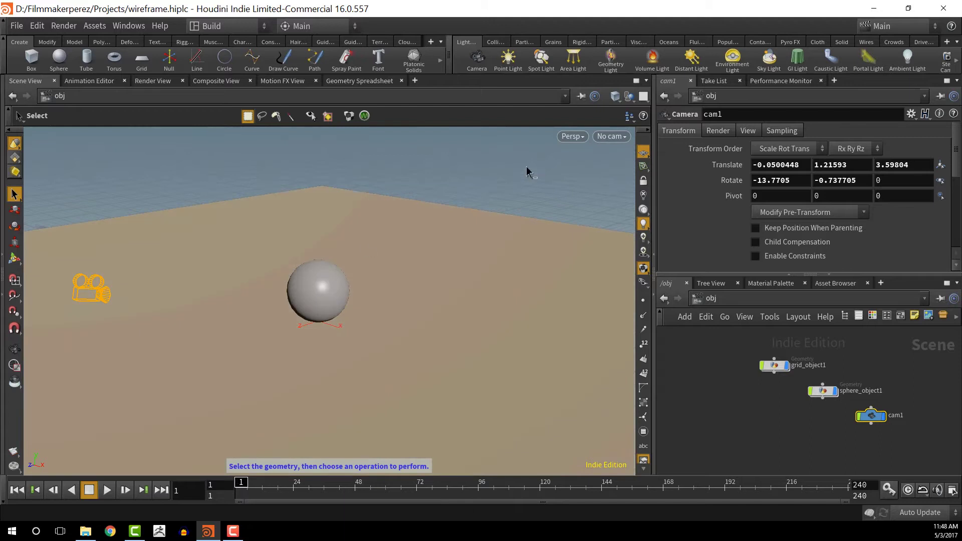
click(611, 136)
click(638, 199)
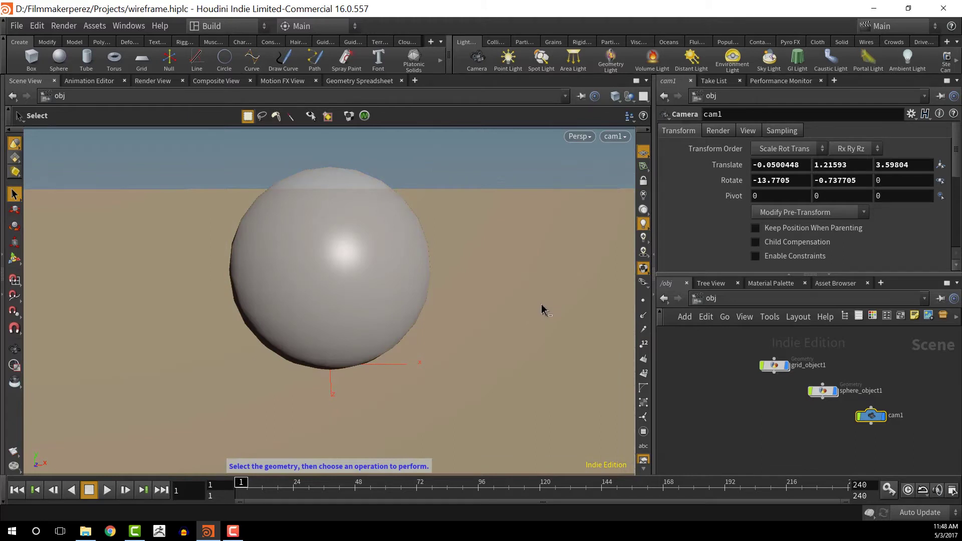
Switch to the out network and add a Mantra render node.
click(751, 297)
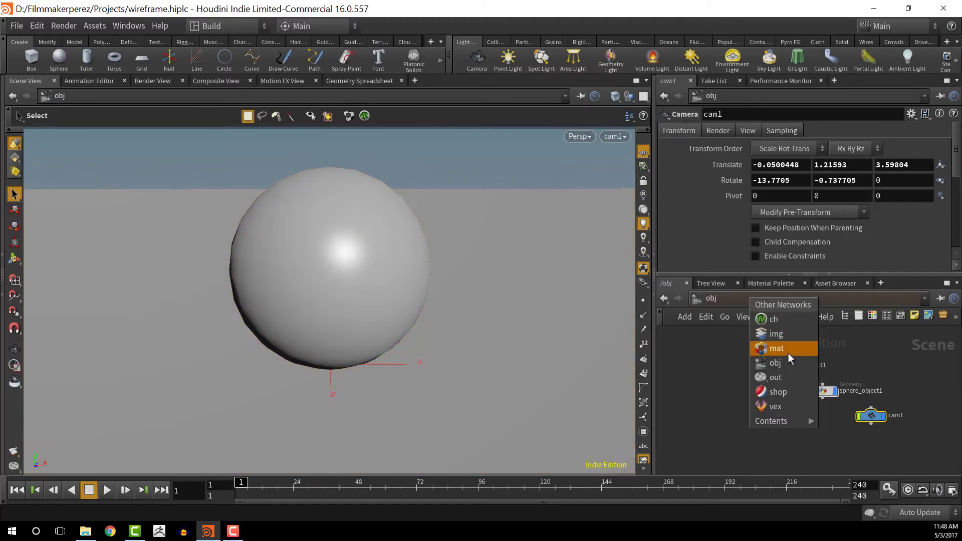
click(789, 375)
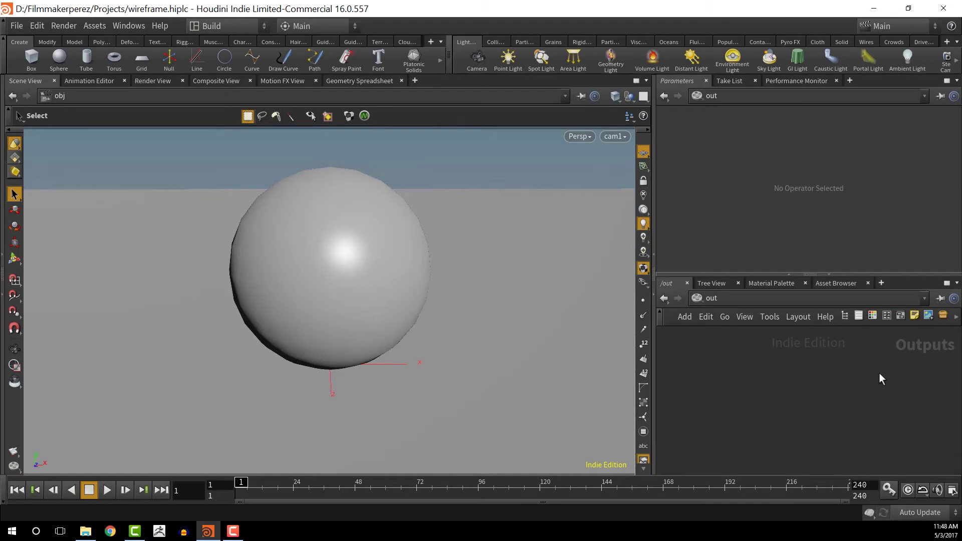
key(Tab)
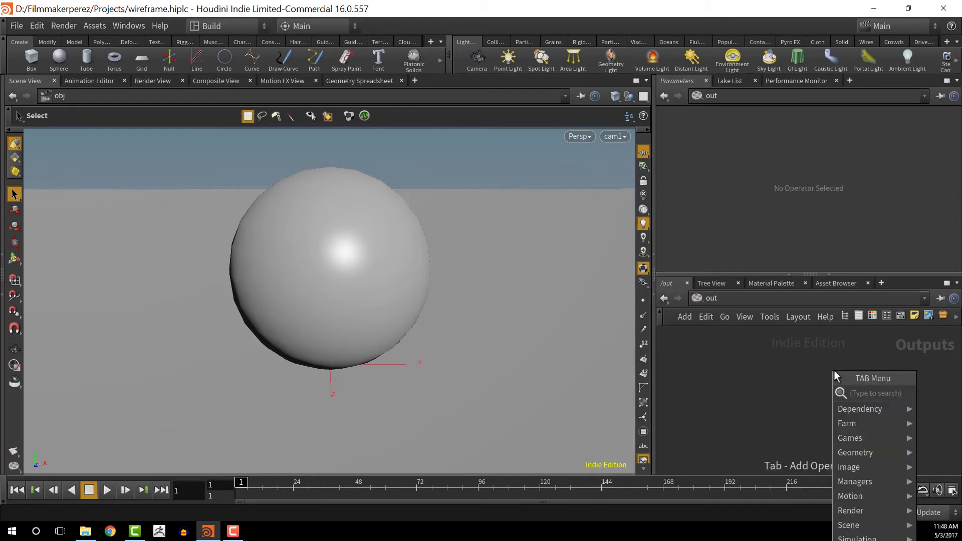
text(man)
key(Escape)
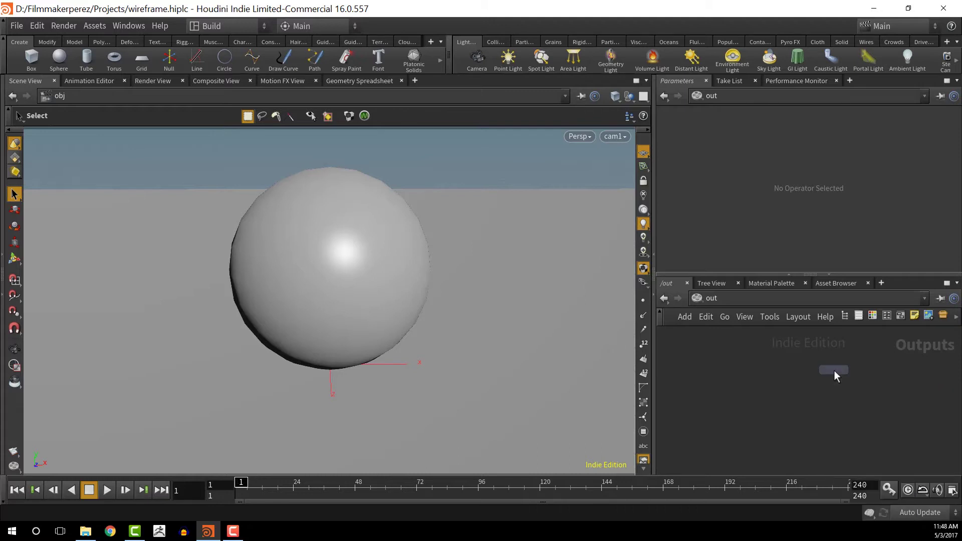
click(735, 356)
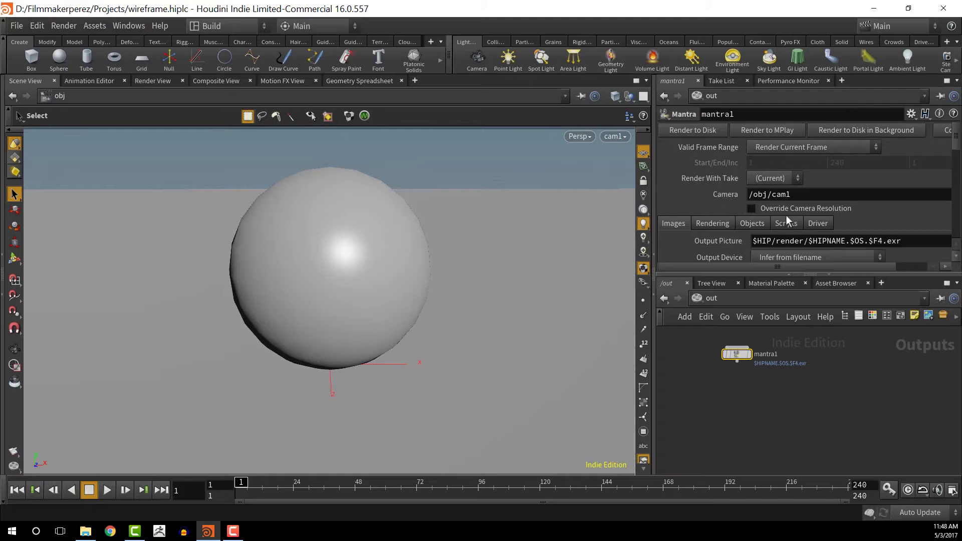
Look over the Mantra node's render parameters and return to the obj network.
scroll(781, 218, down, 5)
scroll(754, 186, up, 3)
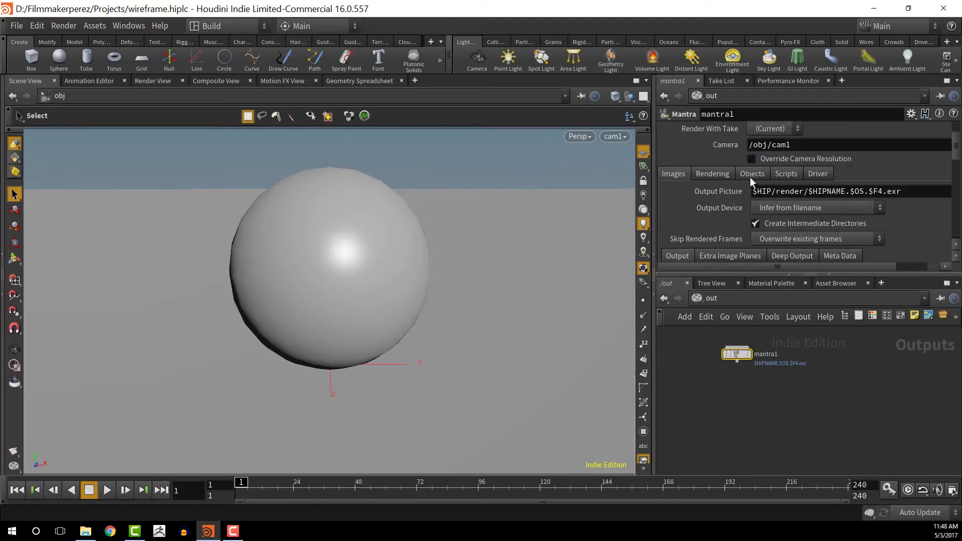
scroll(751, 173, up, 3)
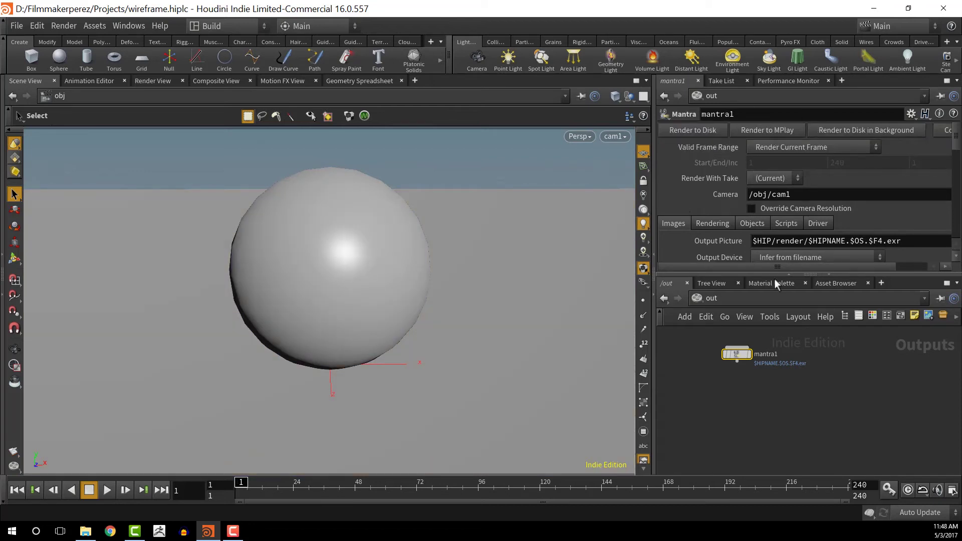
click(738, 294)
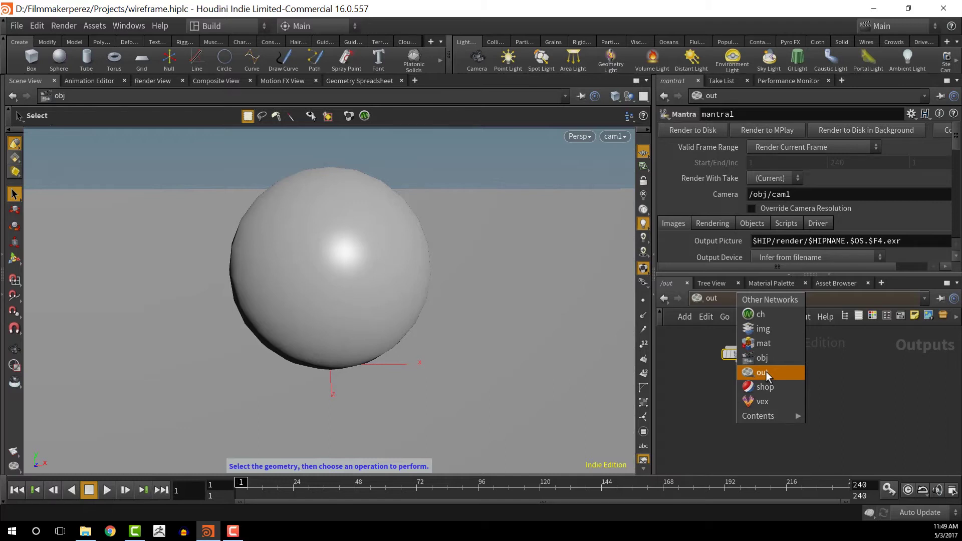
click(764, 357)
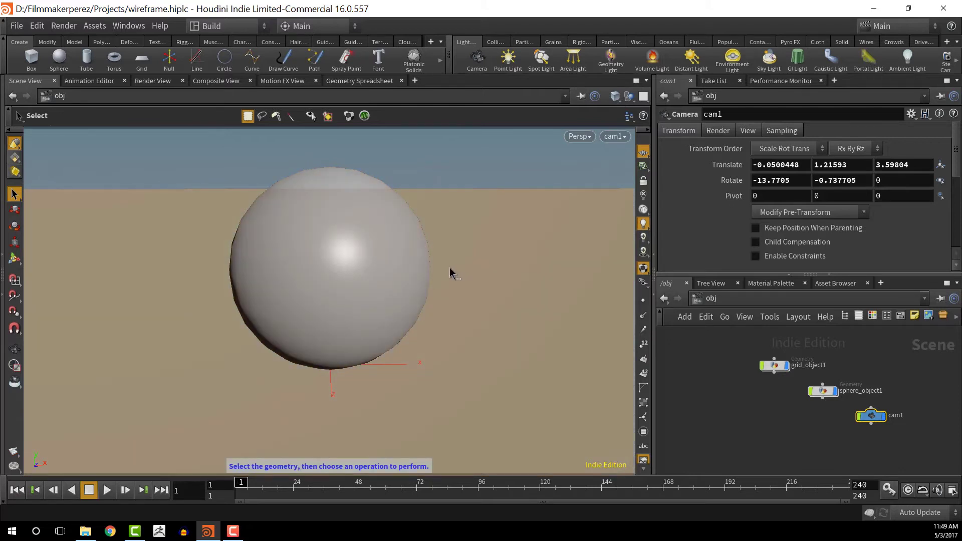
Preview the scene in Wireframe Bounding Box and Shaded Bounding Box viewport shading.
click(630, 96)
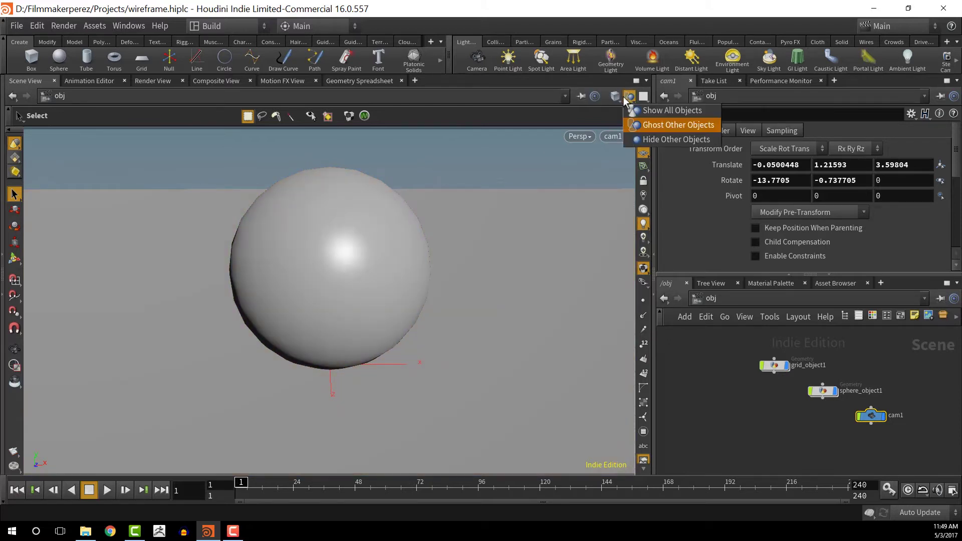
click(612, 97)
click(615, 97)
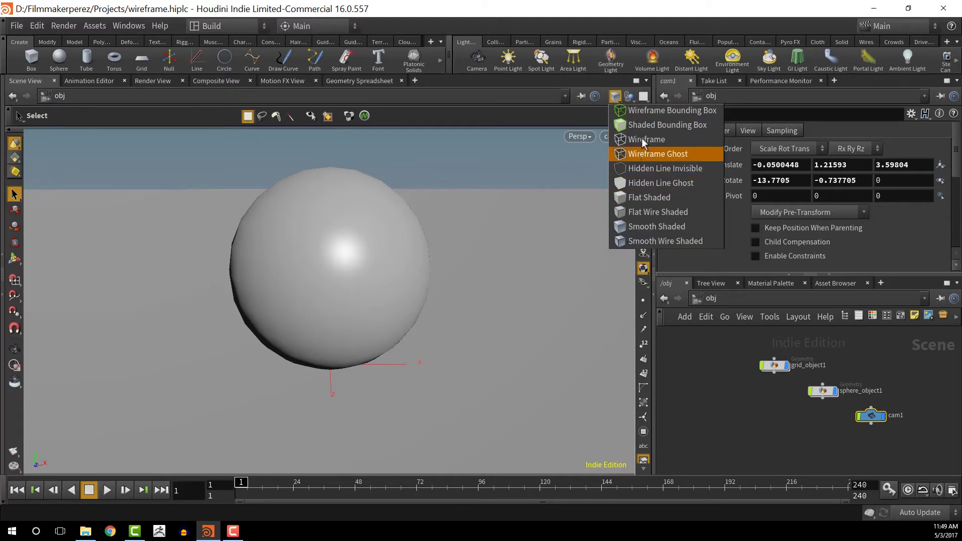
click(653, 112)
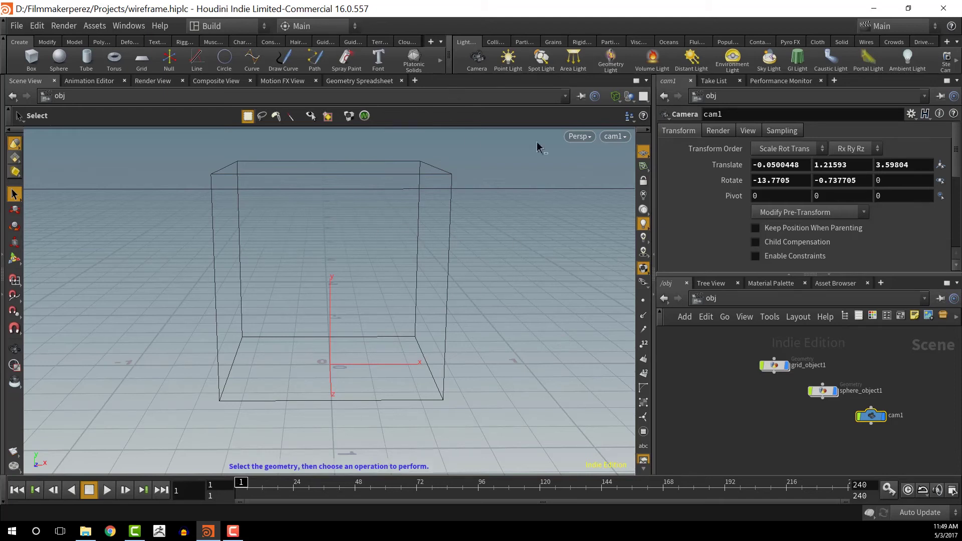
click(614, 97)
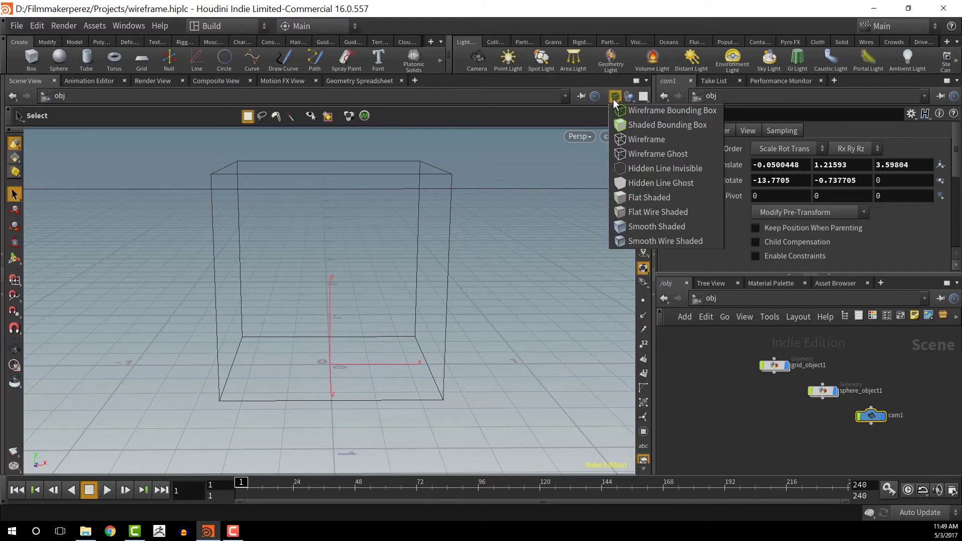
click(644, 123)
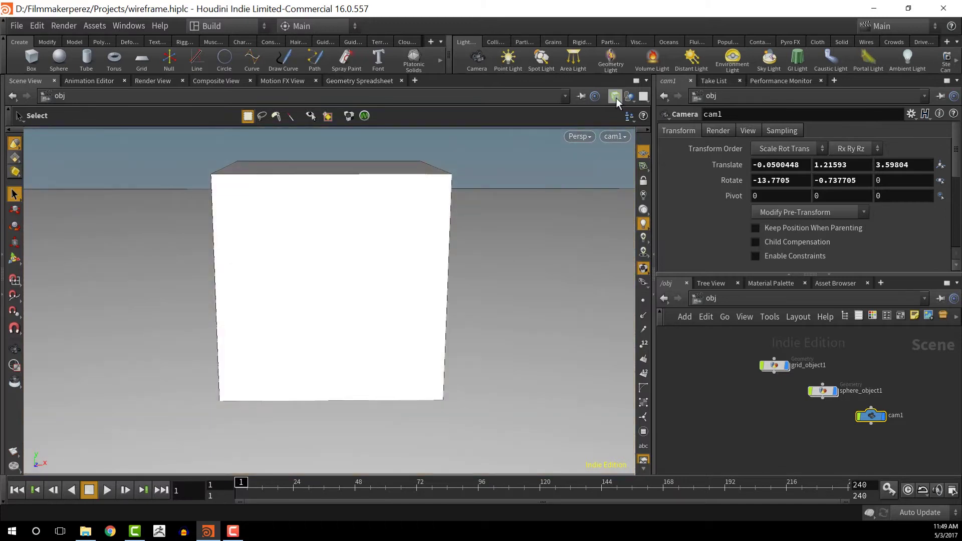
Preview the sphere and grid in Wireframe and Wireframe Ghost viewport shading.
click(616, 98)
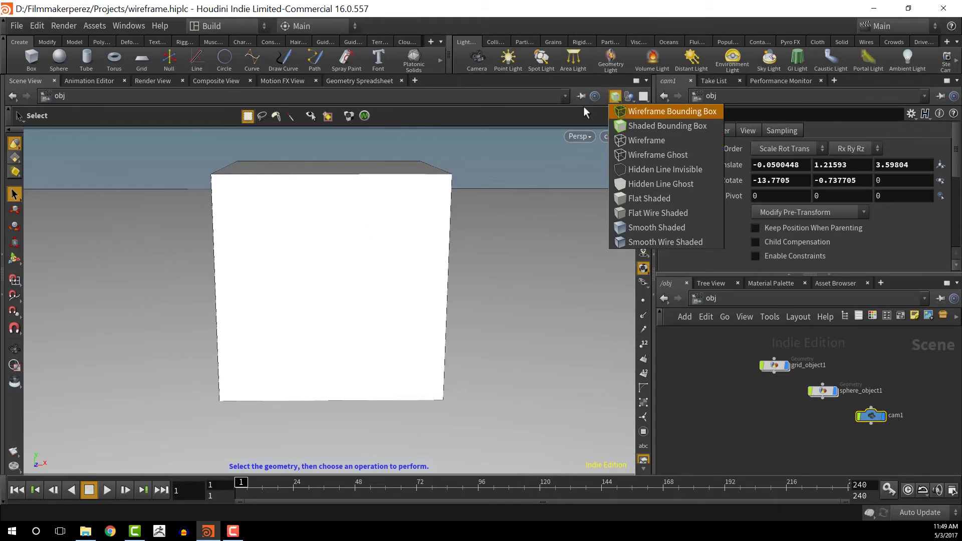
click(649, 141)
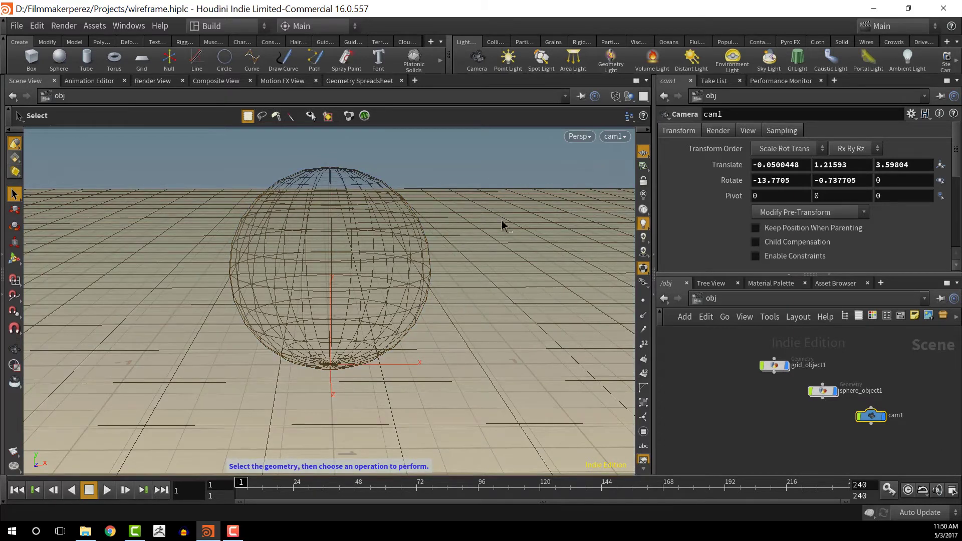
click(582, 137)
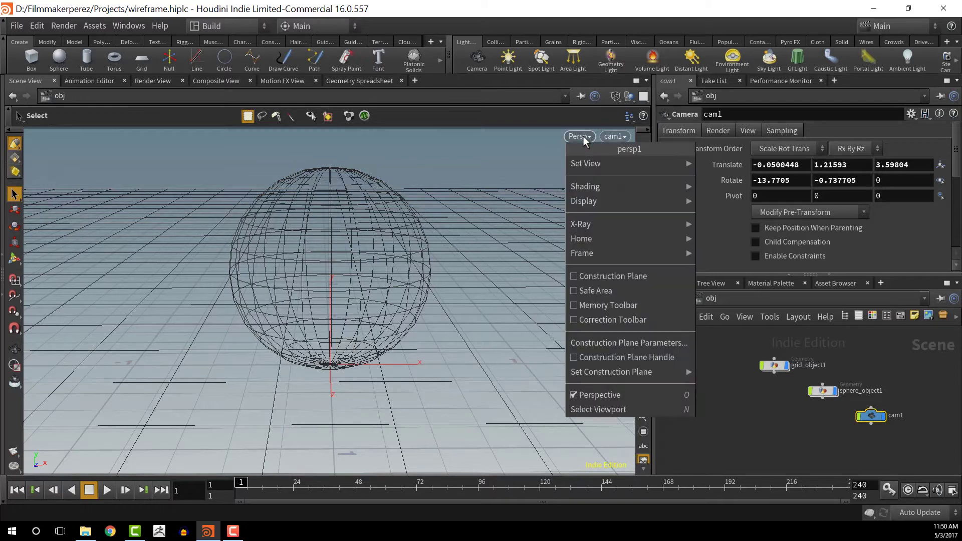
click(566, 110)
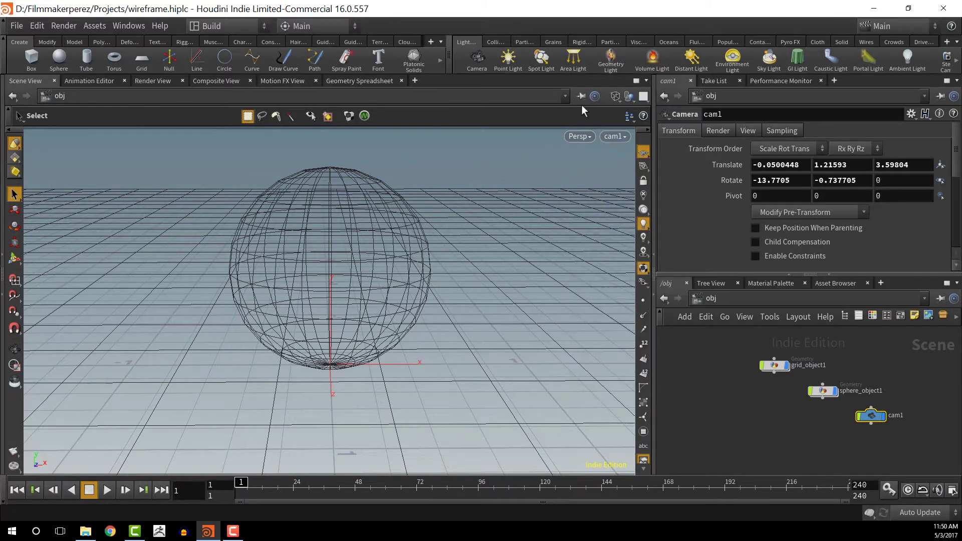
click(615, 97)
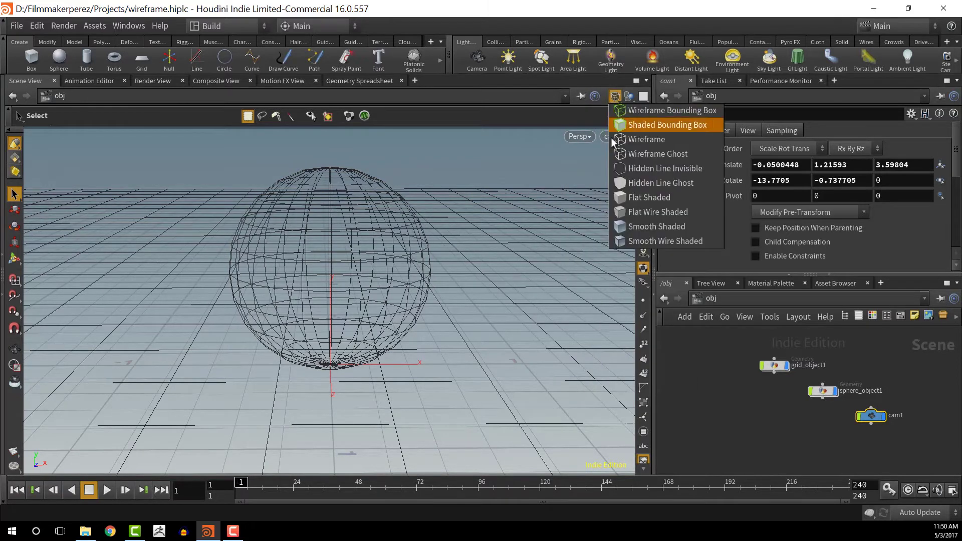
click(647, 157)
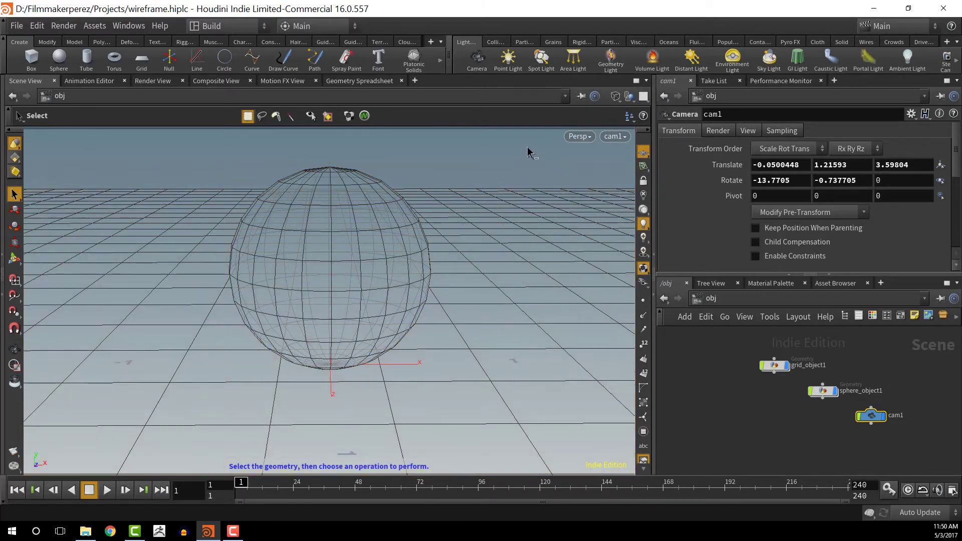
Set the viewport shading mode to Hidden Line Invisible.
click(619, 94)
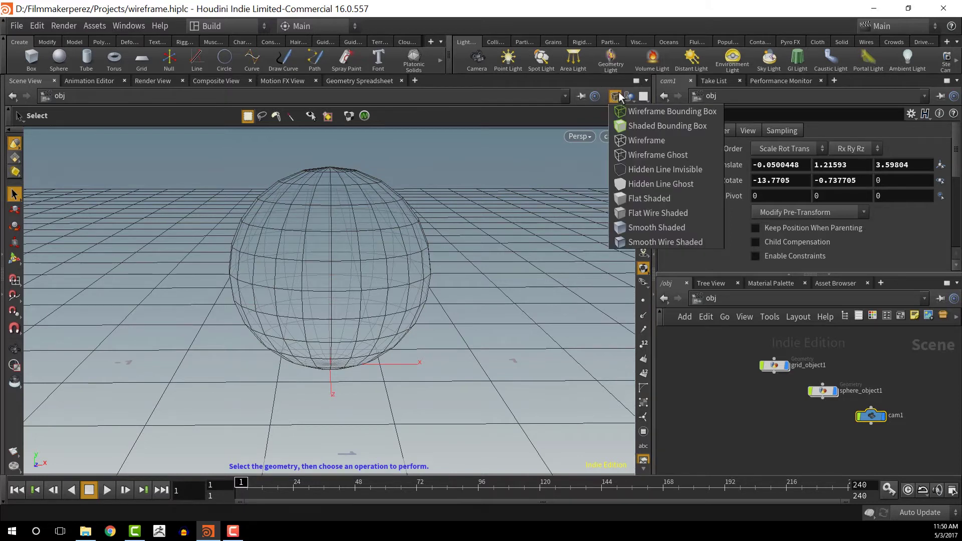
click(677, 170)
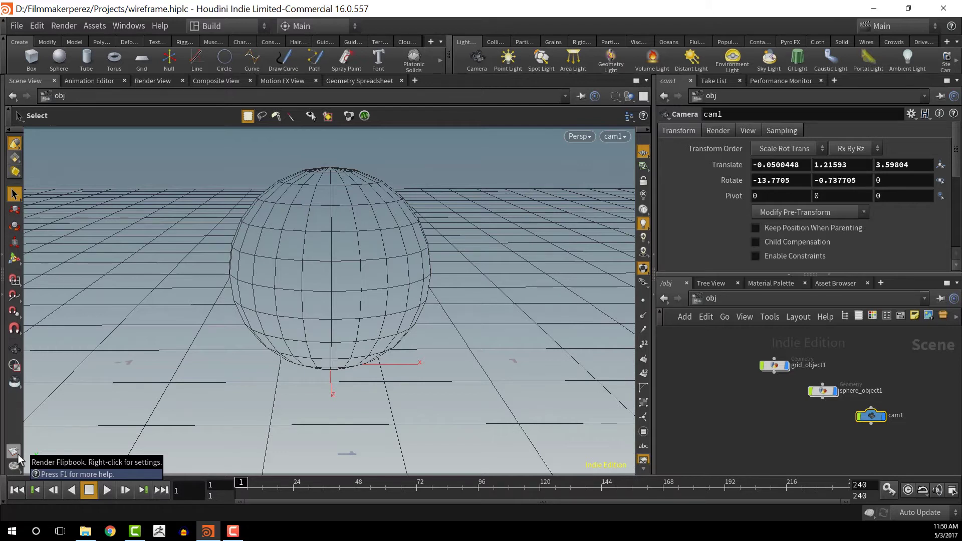
Open the flipbook render settings and set the frame range to start at 1 and end at 1.
right_click(18, 456)
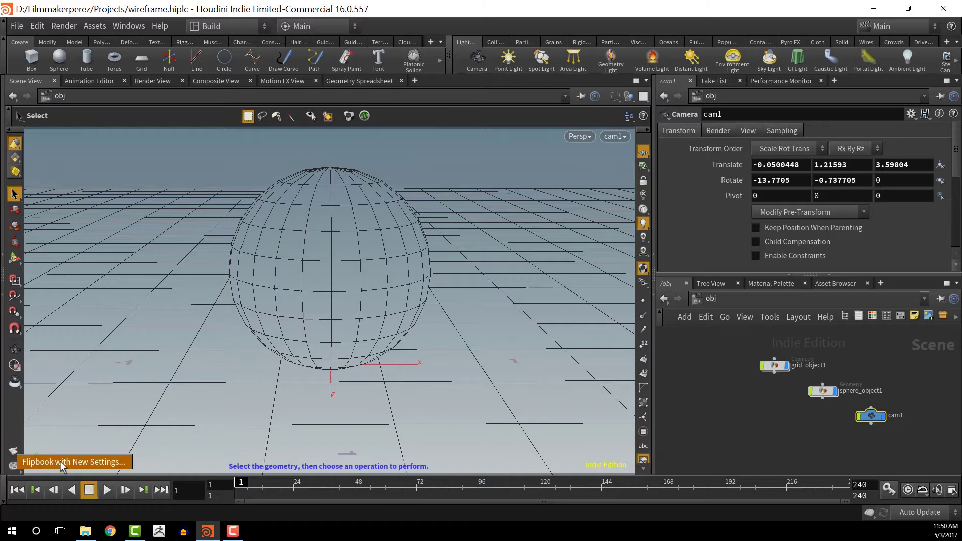
click(94, 462)
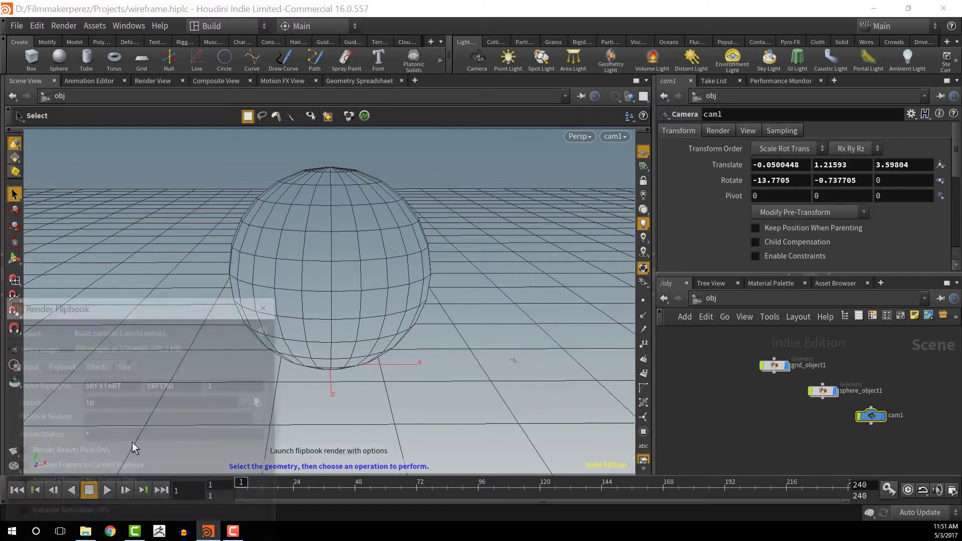
drag(210, 302, 385, 171)
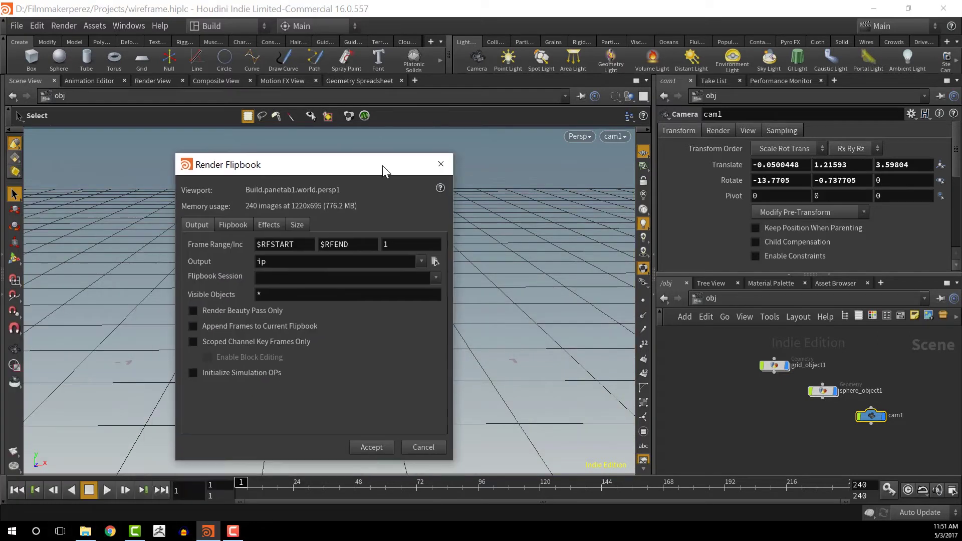
drag(294, 173, 536, 143)
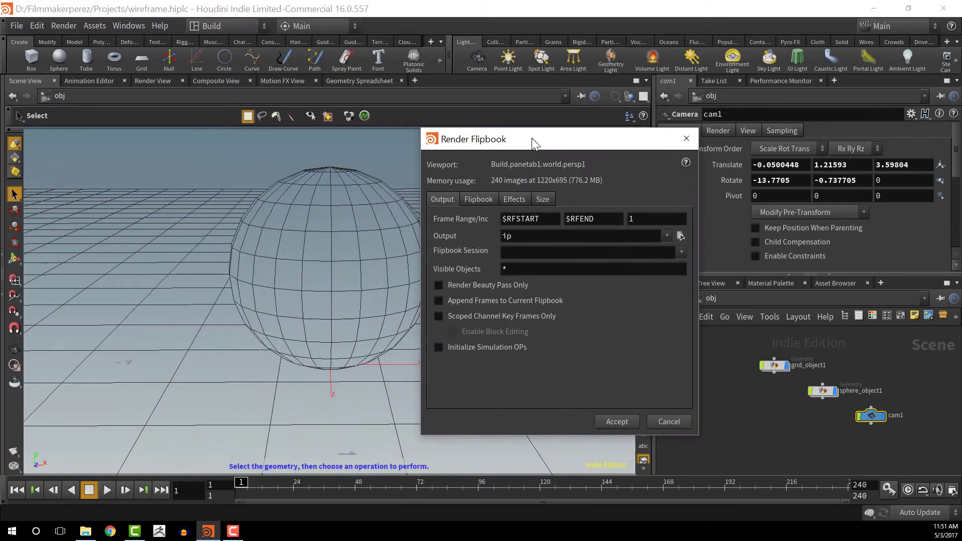
double_click(545, 219)
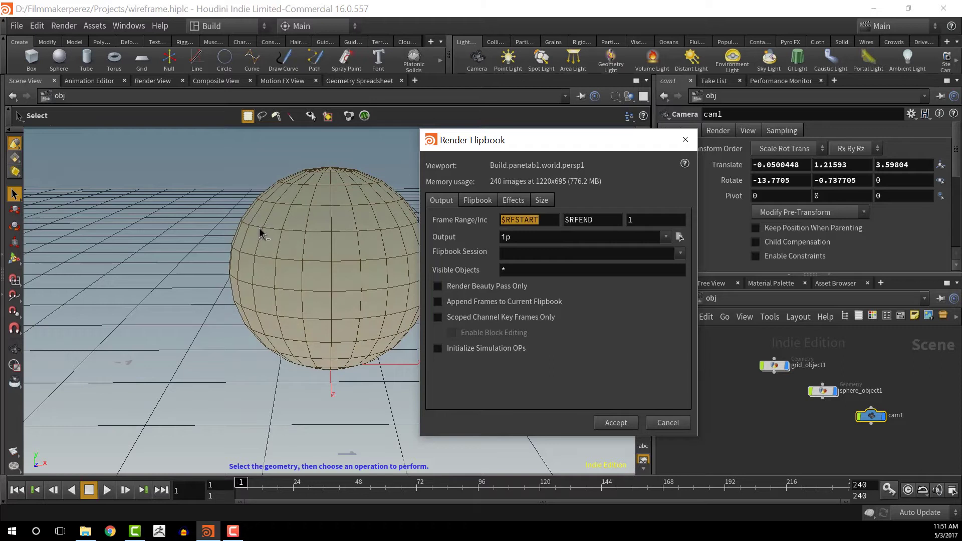
text(1)
double_click(586, 219)
text(1)
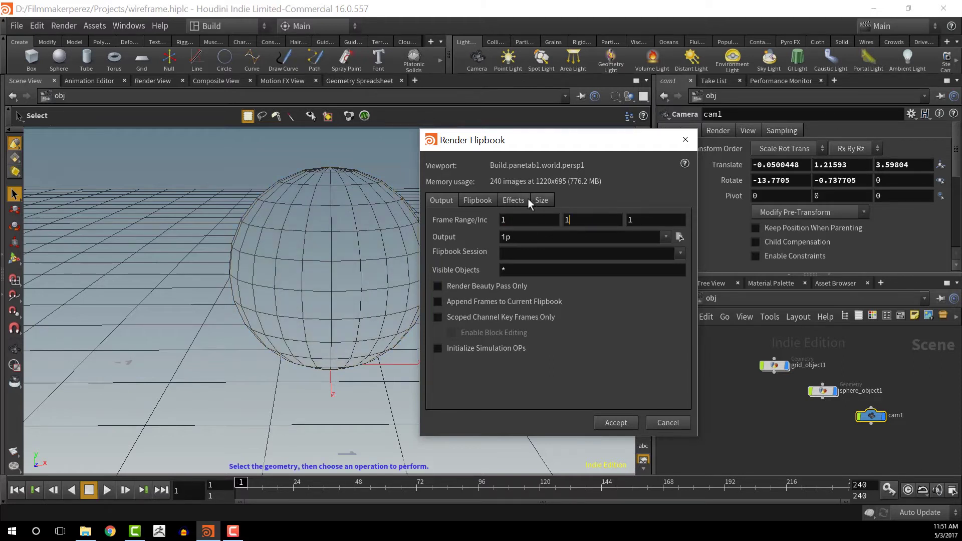
click(514, 220)
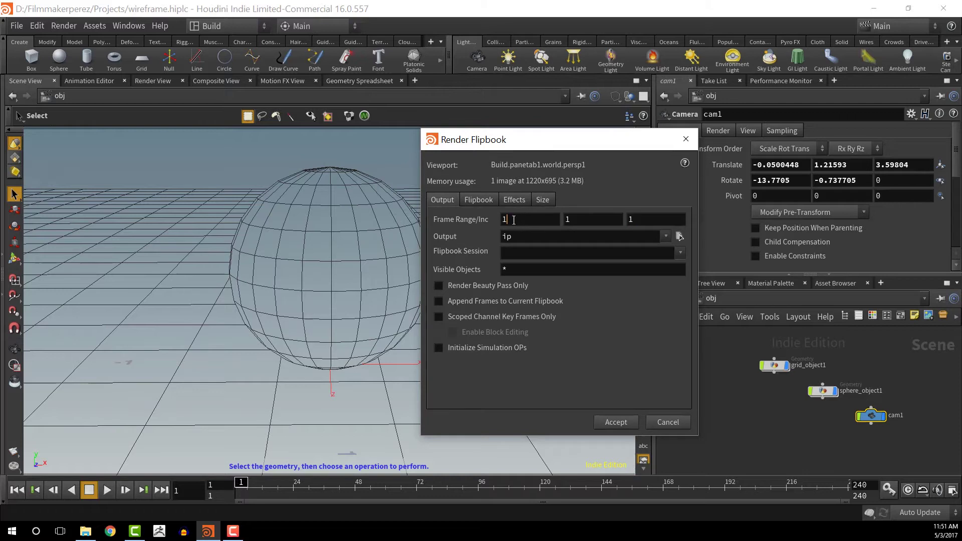
key(Tab)
key(Tab)
Set the flipbook output to a file named Wireframe.png on the Desktop.
click(680, 236)
click(475, 132)
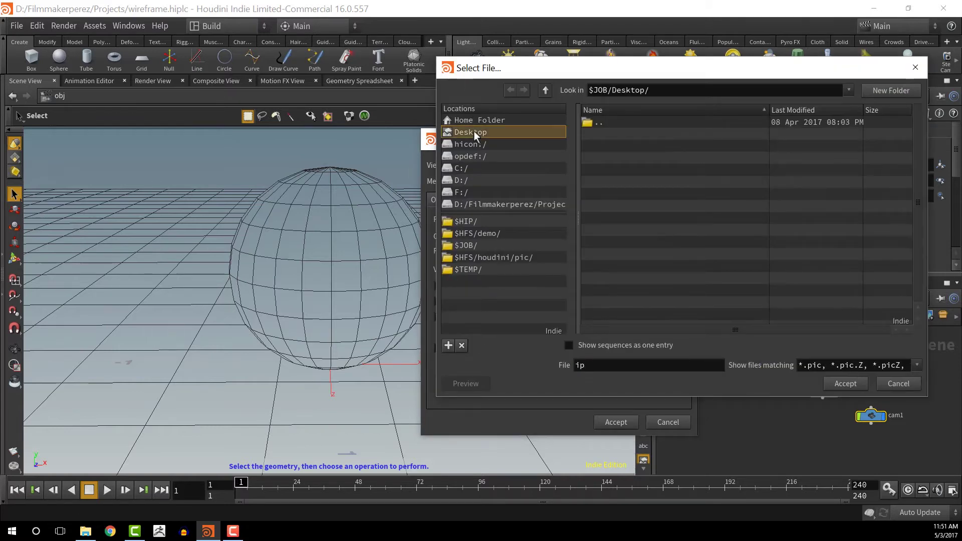
key(Tab)
text(Wireframe.ph)
key(BackSpace)
text(ne)
click(853, 382)
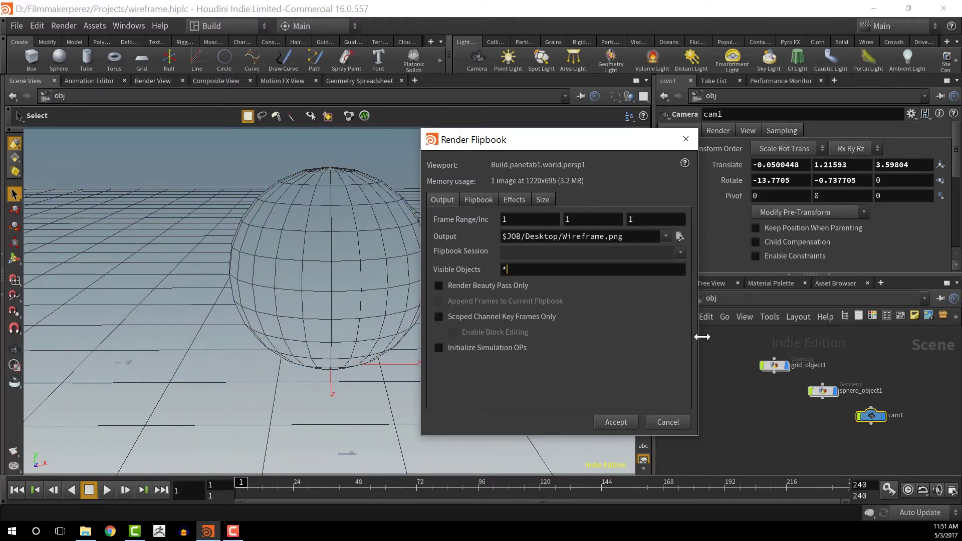
Render the flipbook frame, inspect the saved Wireframe.png in the photo viewer, and close it.
drag(614, 138, 485, 153)
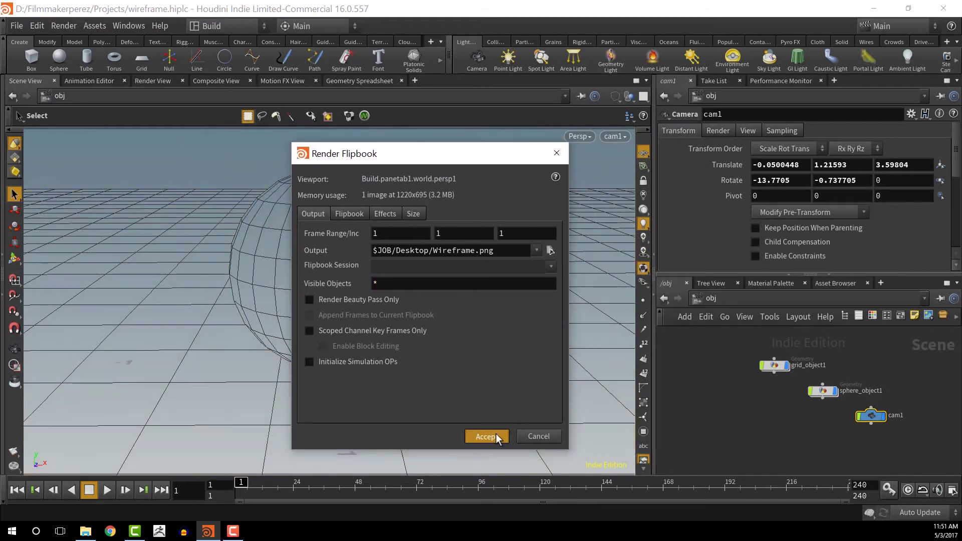
click(488, 436)
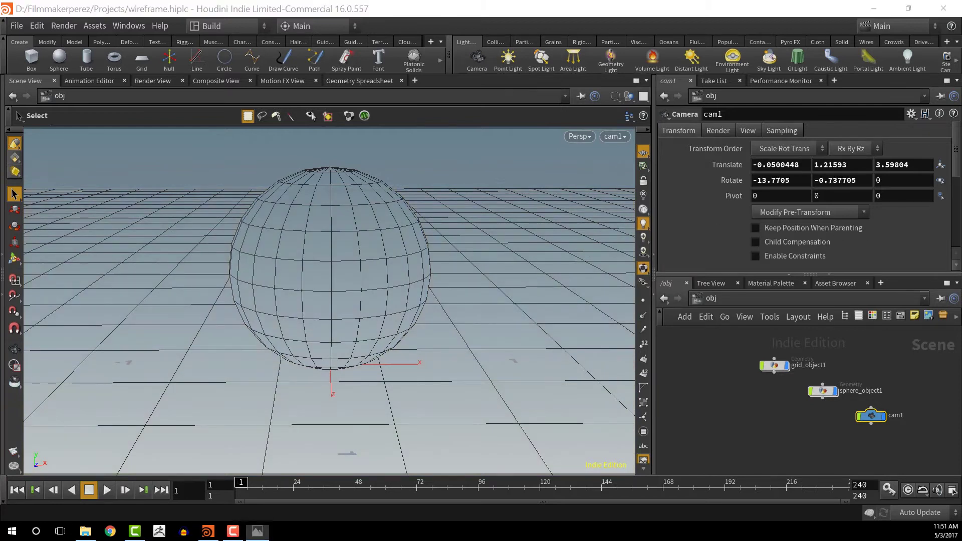
drag(609, 40, 295, 109)
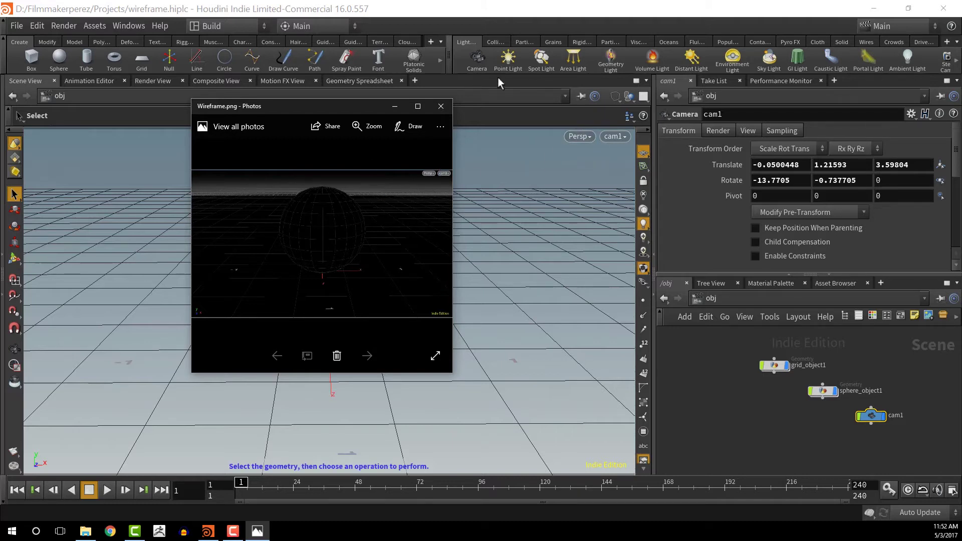
click(441, 106)
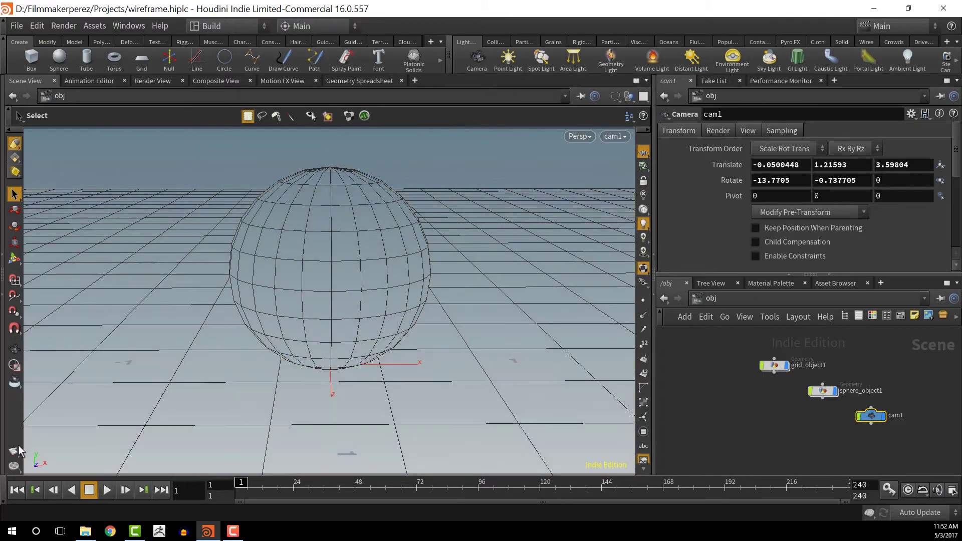
Render the flipbook again with Render Beauty Pass Only enabled, and check the saved image.
key(w)
key(w)
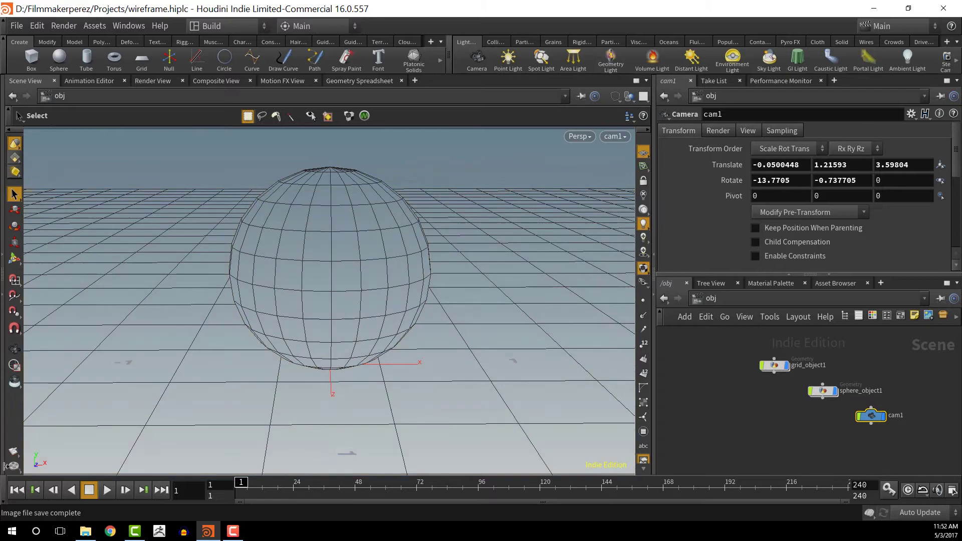
click(35, 456)
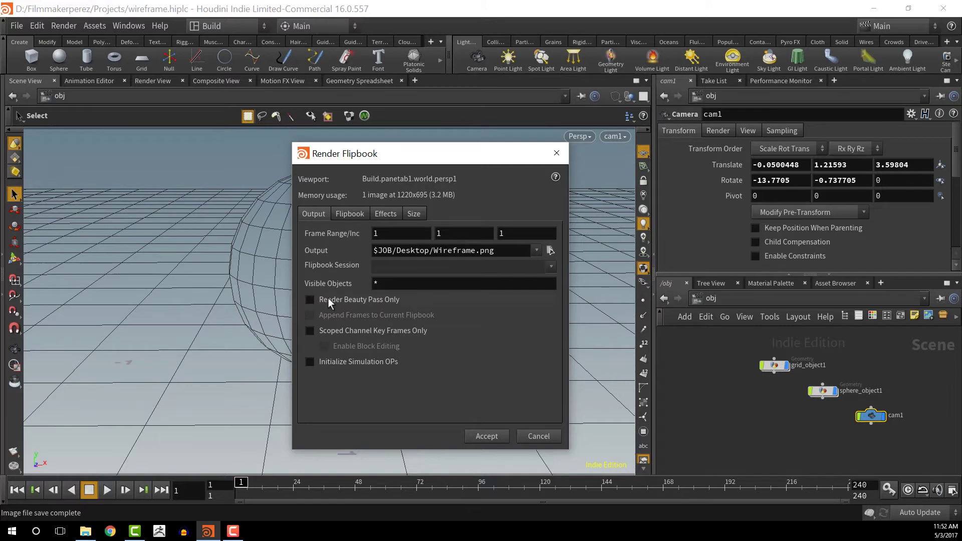
click(366, 299)
click(486, 437)
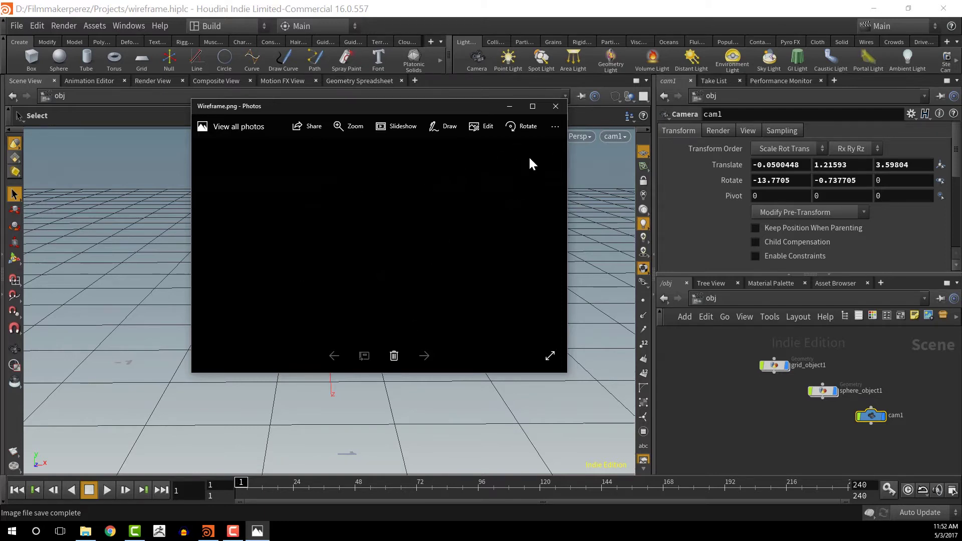
click(556, 107)
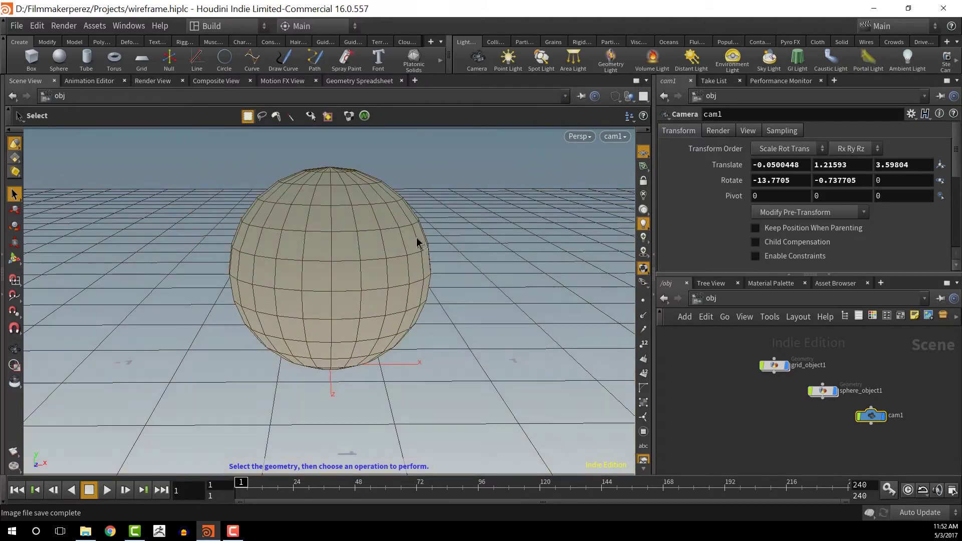
key(w)
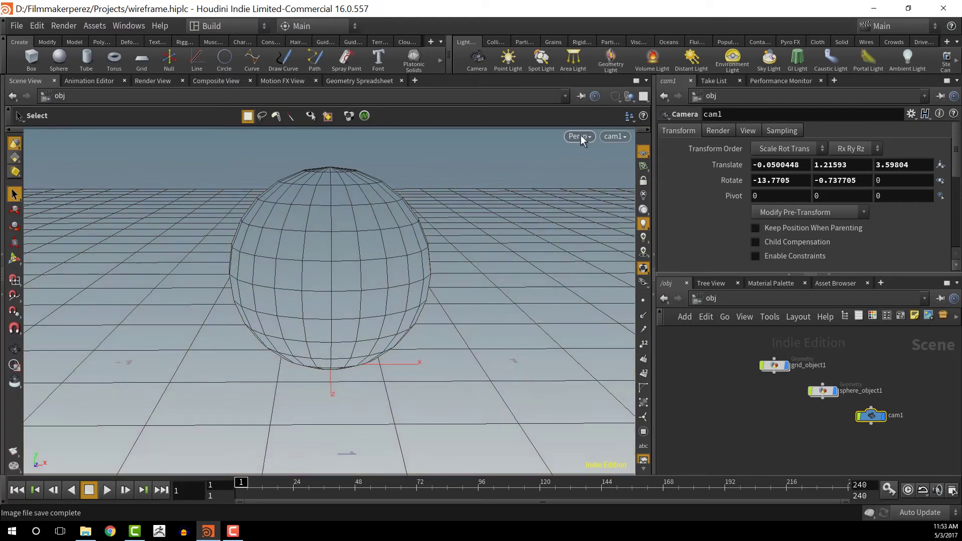
Set the resolution of cam1 to the HDTV 1080 preset (1920 by 1080).
mouse_move(871, 419)
scroll(752, 155, down, 1)
scroll(778, 159, up, 1)
click(718, 131)
scroll(735, 133, down, 1)
scroll(755, 129, up, 1)
click(755, 130)
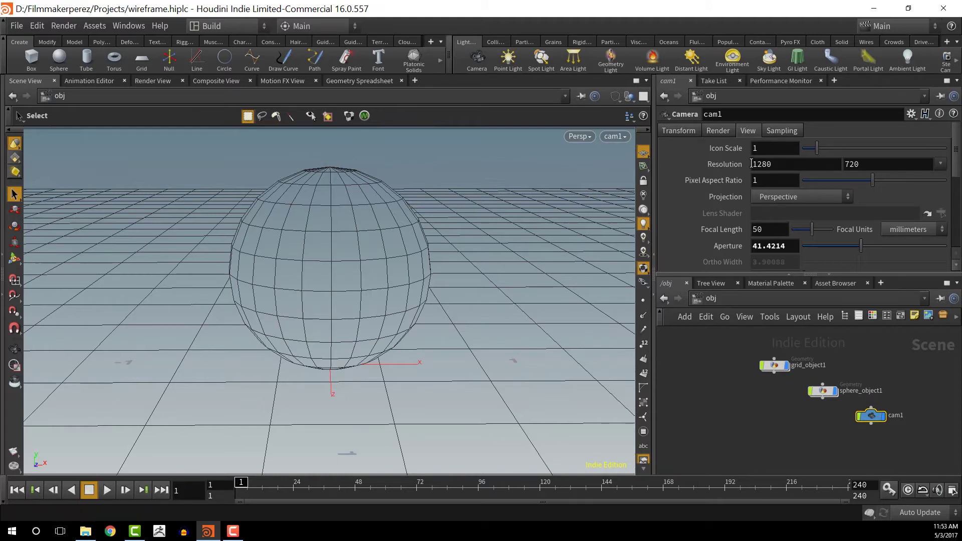
click(942, 164)
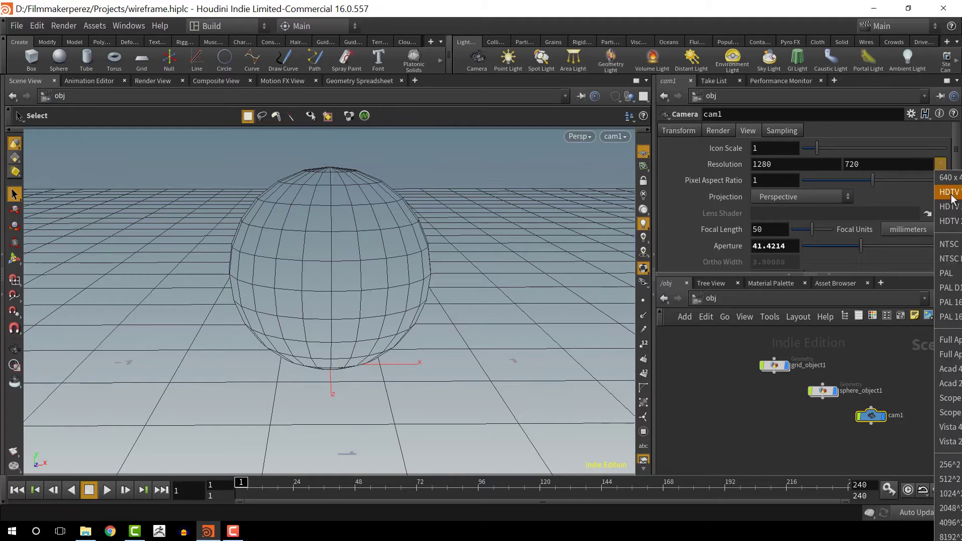
click(883, 7)
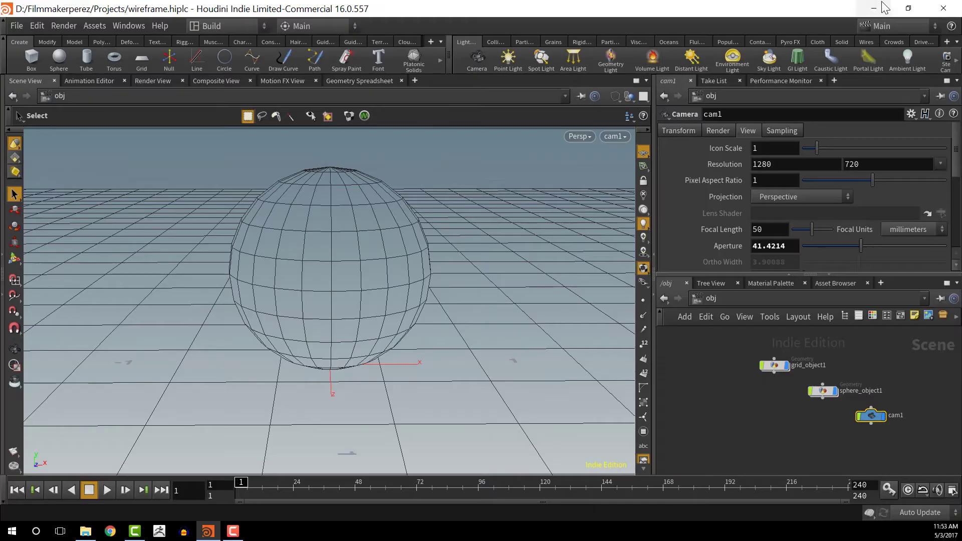
click(908, 8)
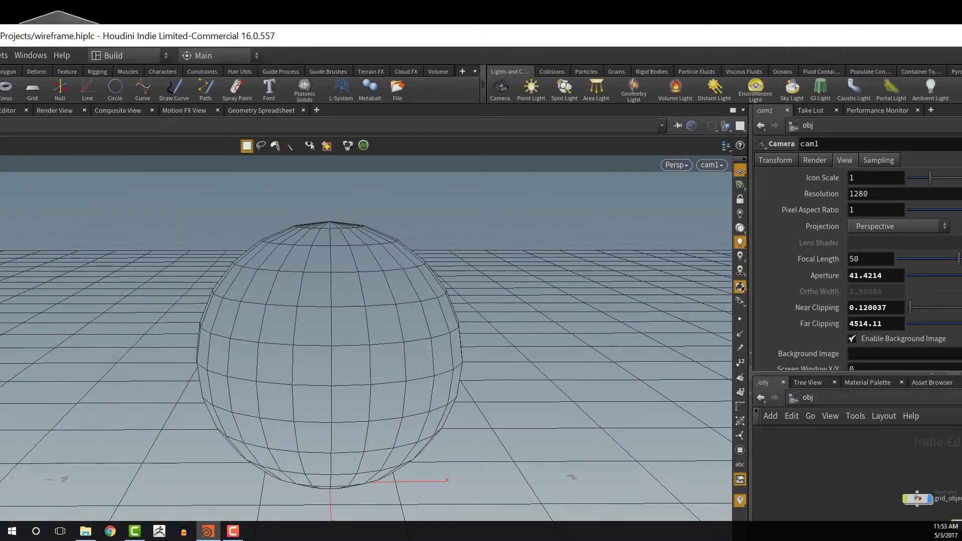
drag(961, 115, 620, 116)
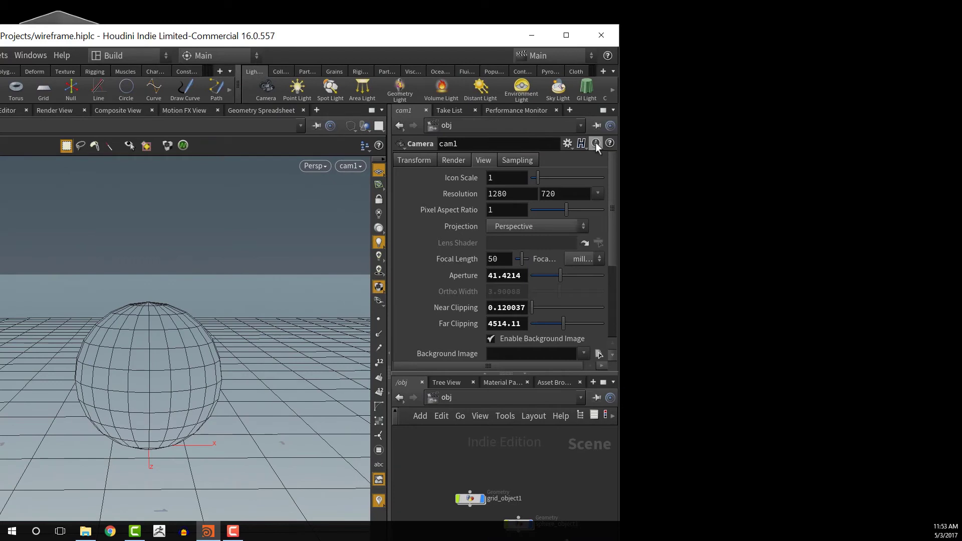
click(602, 194)
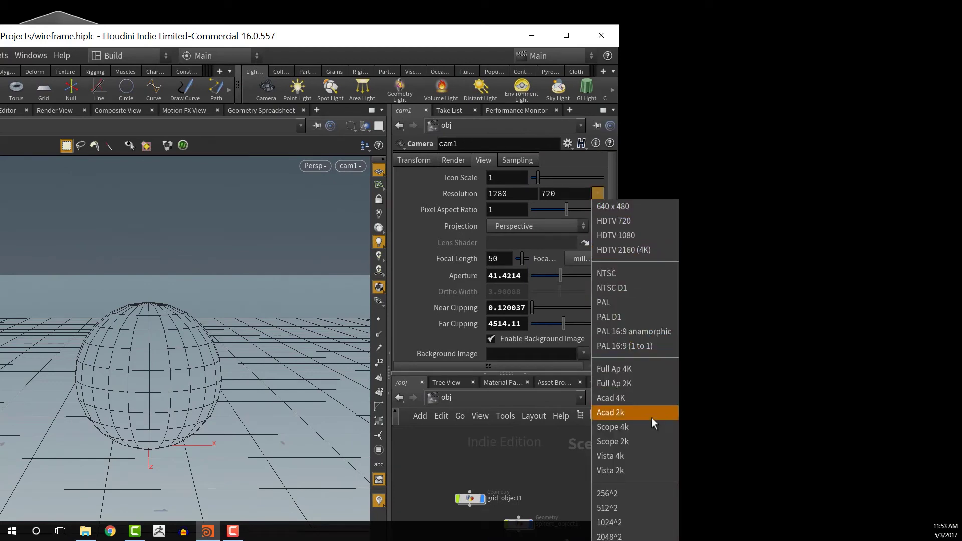
click(636, 235)
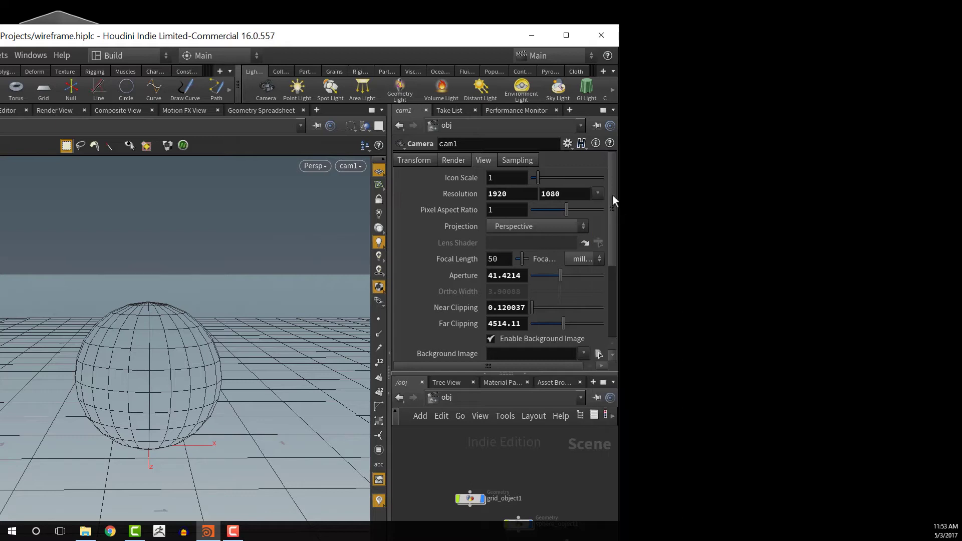
click(572, 35)
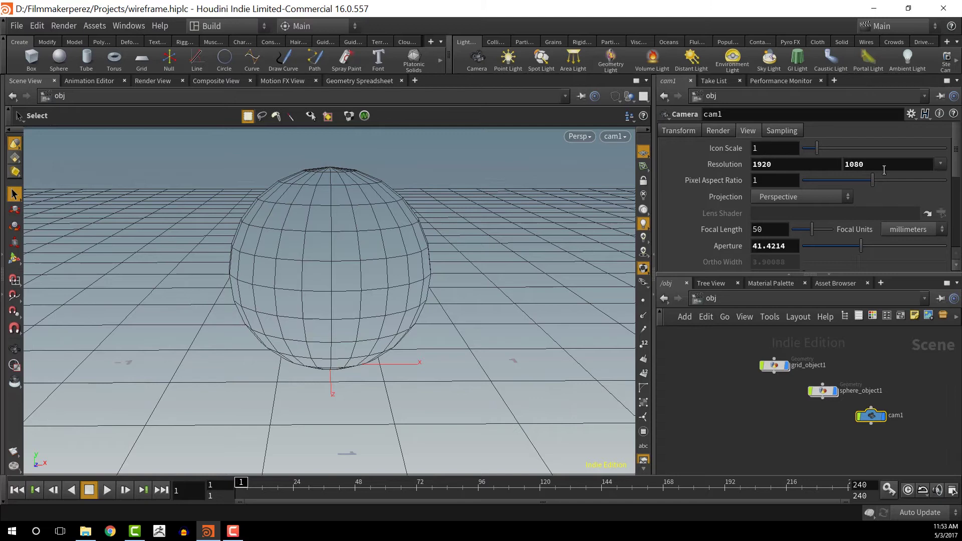
Override the flipbook resolution with the HDTV 1080 preset (1920 by 1080), render it, and check the saved image.
click(13, 453)
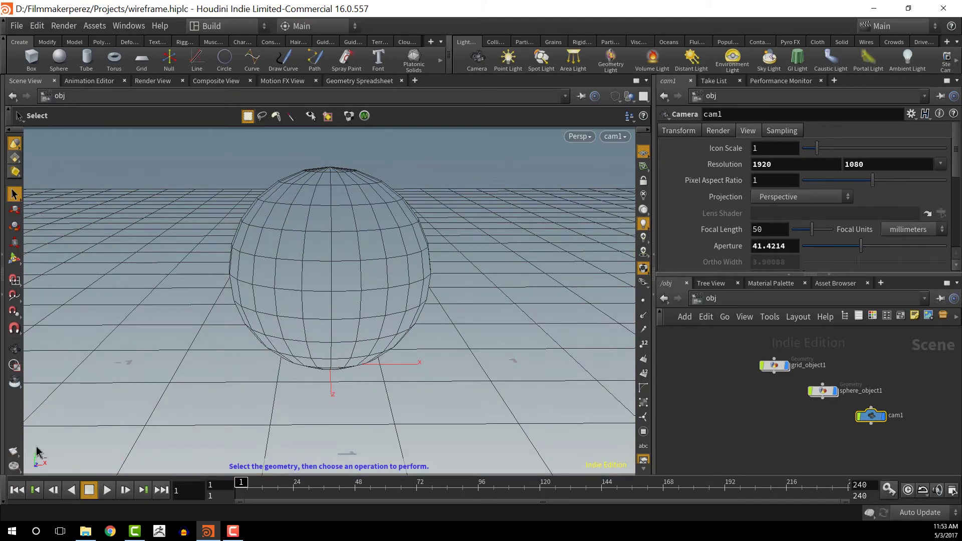
right_click(22, 454)
click(48, 453)
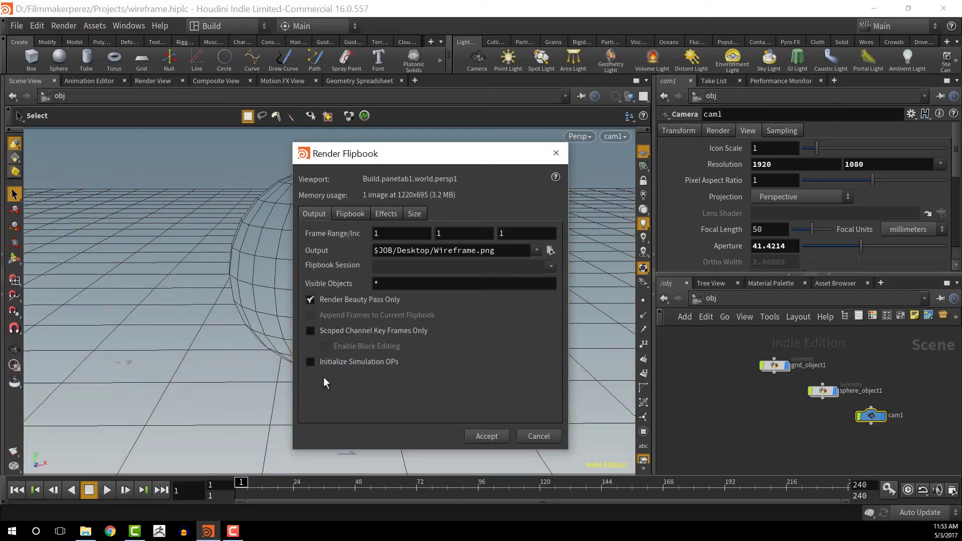
click(412, 214)
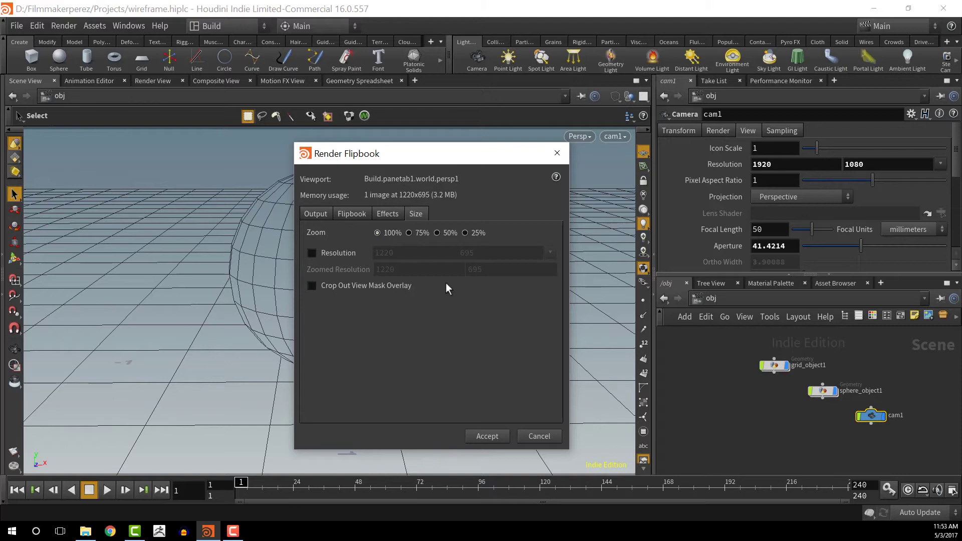
click(351, 253)
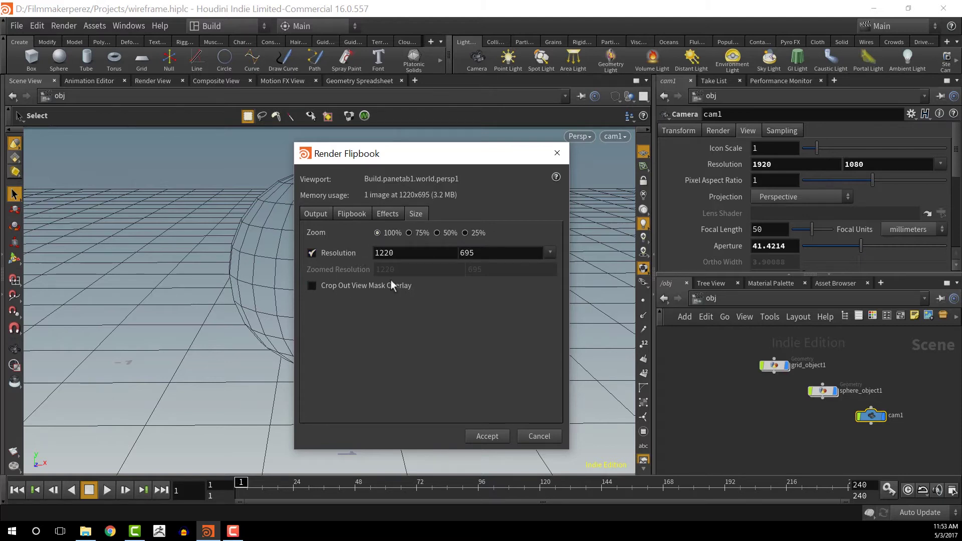
click(549, 252)
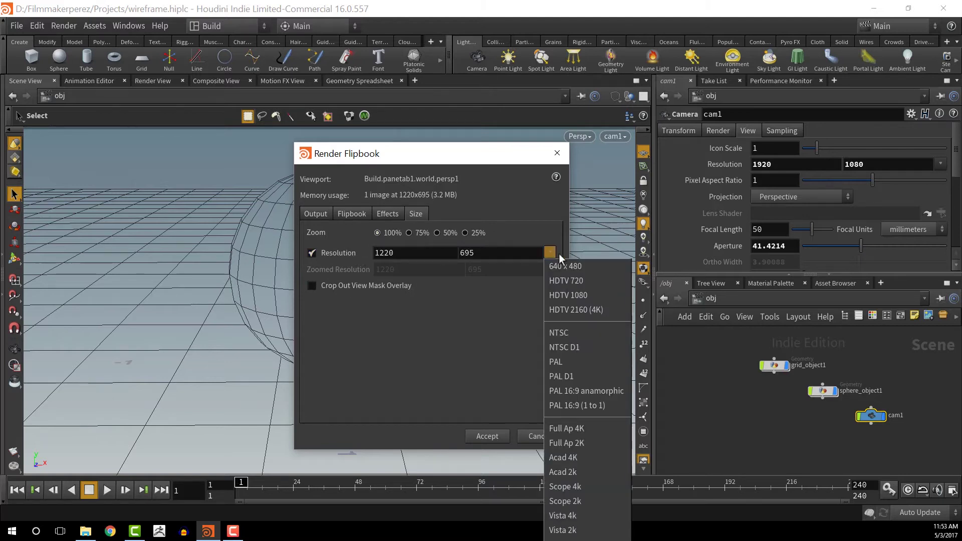
click(609, 294)
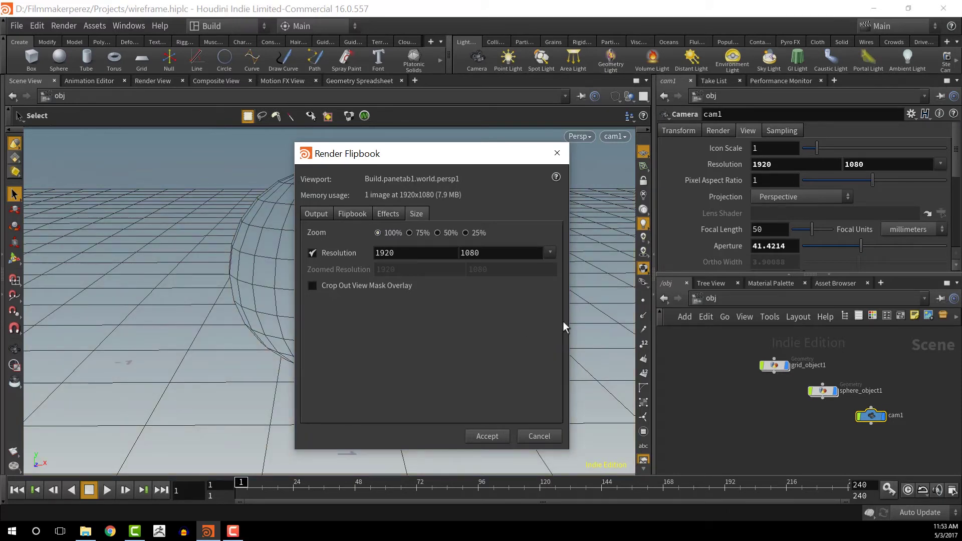
click(505, 440)
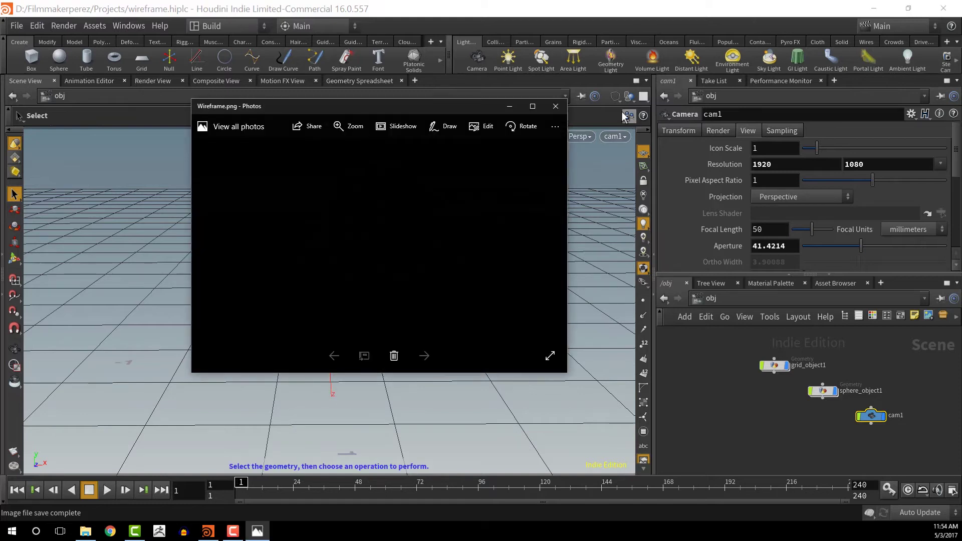
click(555, 107)
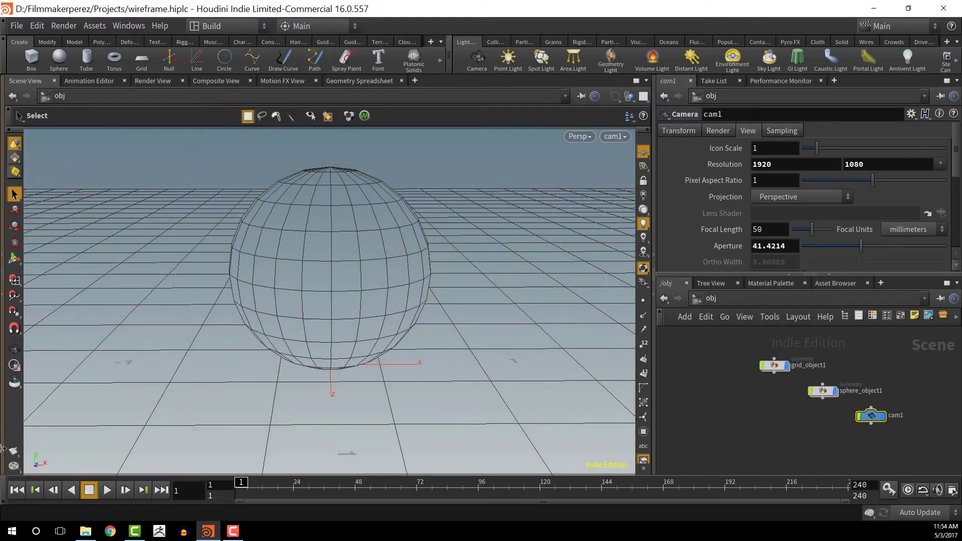
Render the flipbook with Crop Out View Mask Overlay enabled and antialiasing set to High Quality AA (8x/6x).
click(14, 466)
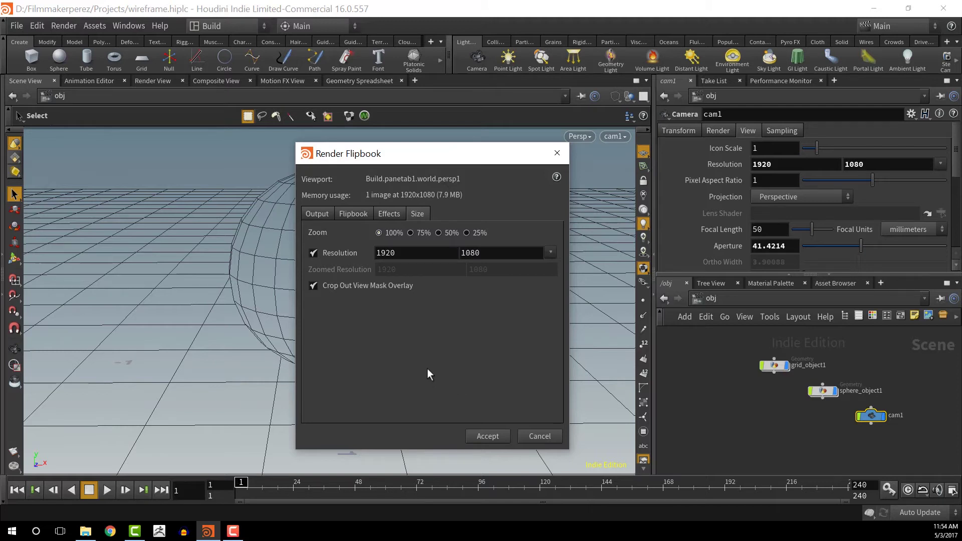
click(389, 215)
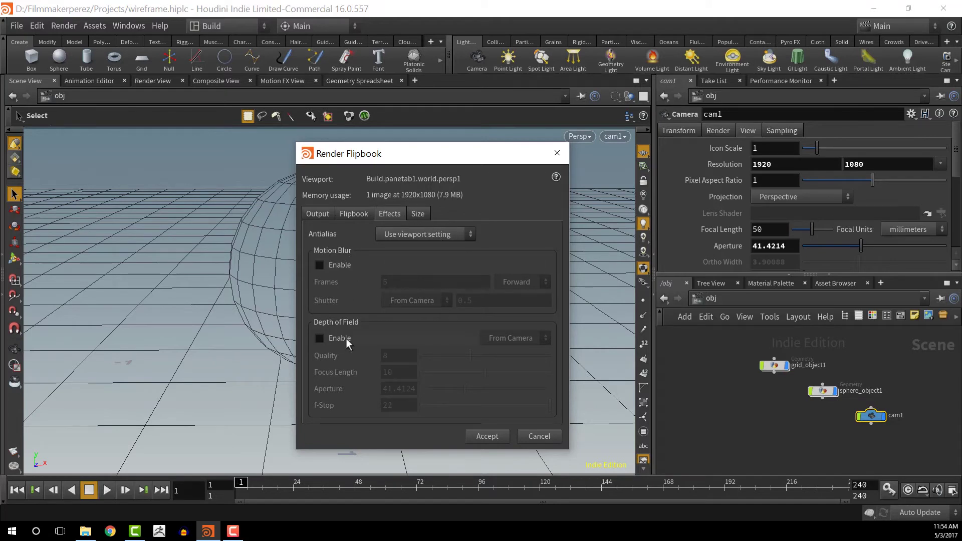
click(426, 234)
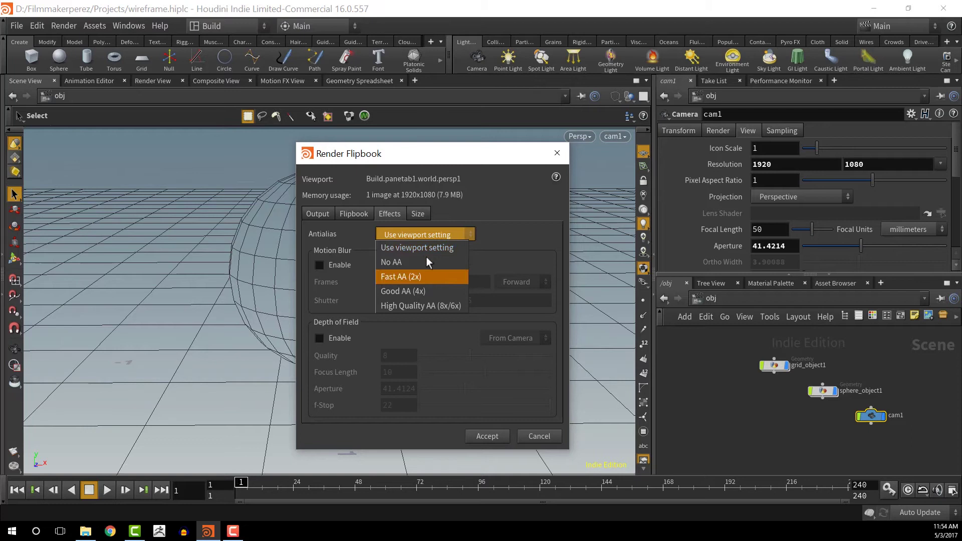
click(423, 305)
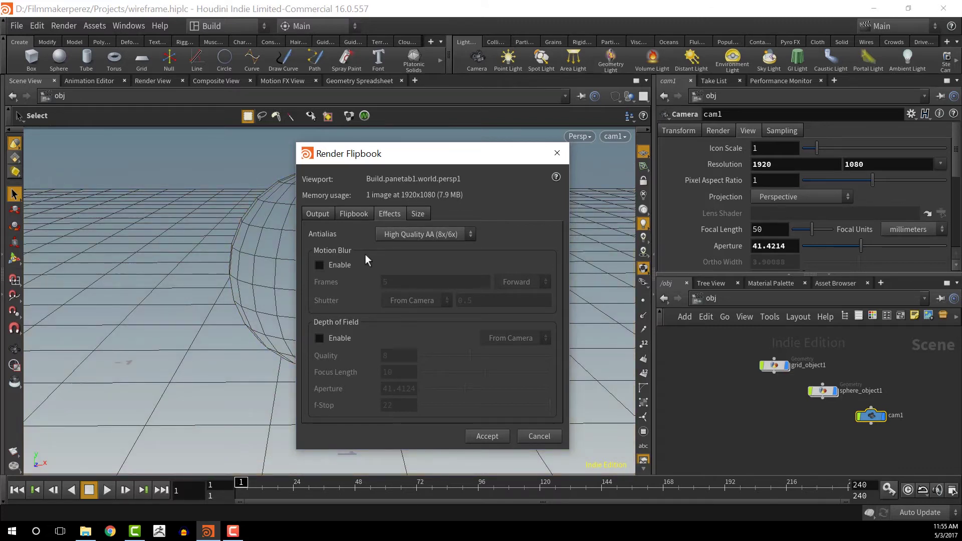
click(354, 213)
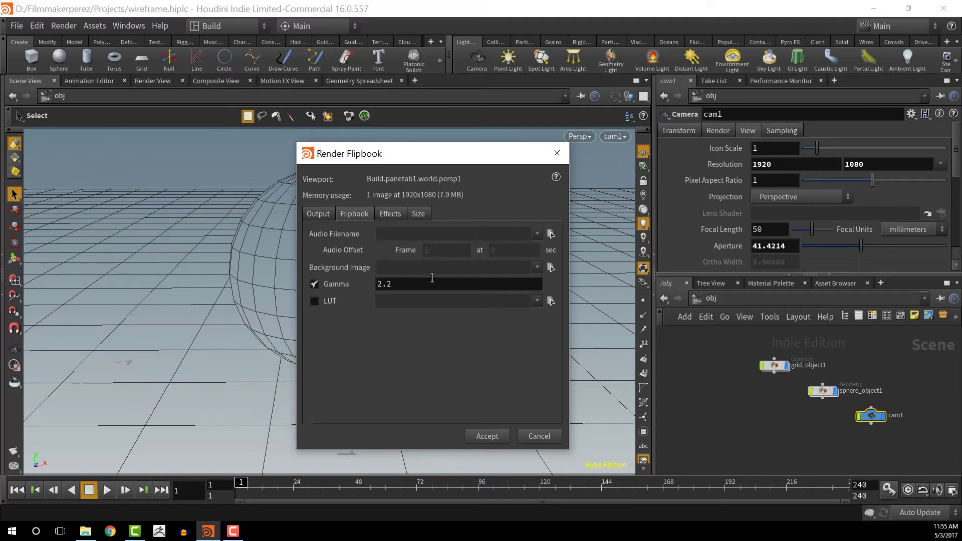
click(317, 216)
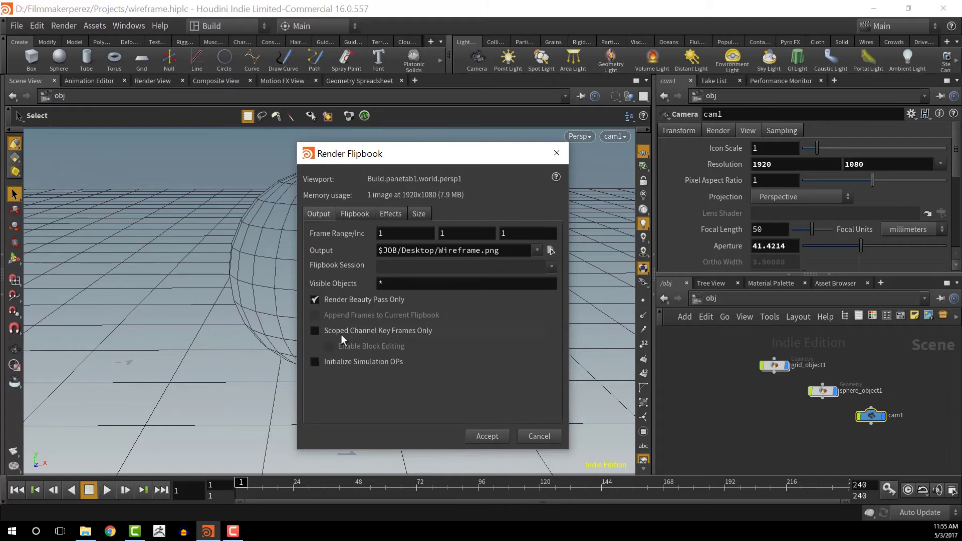
click(495, 432)
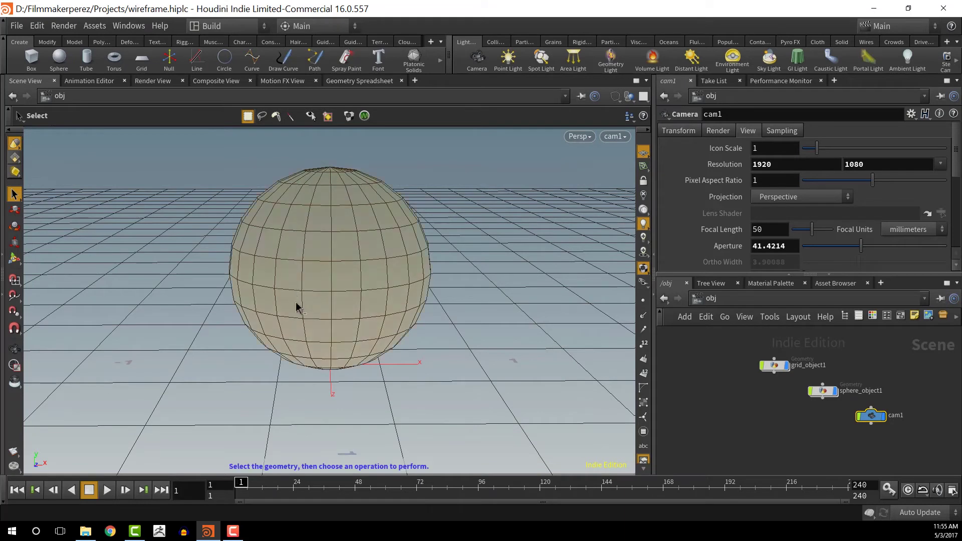
click(15, 453)
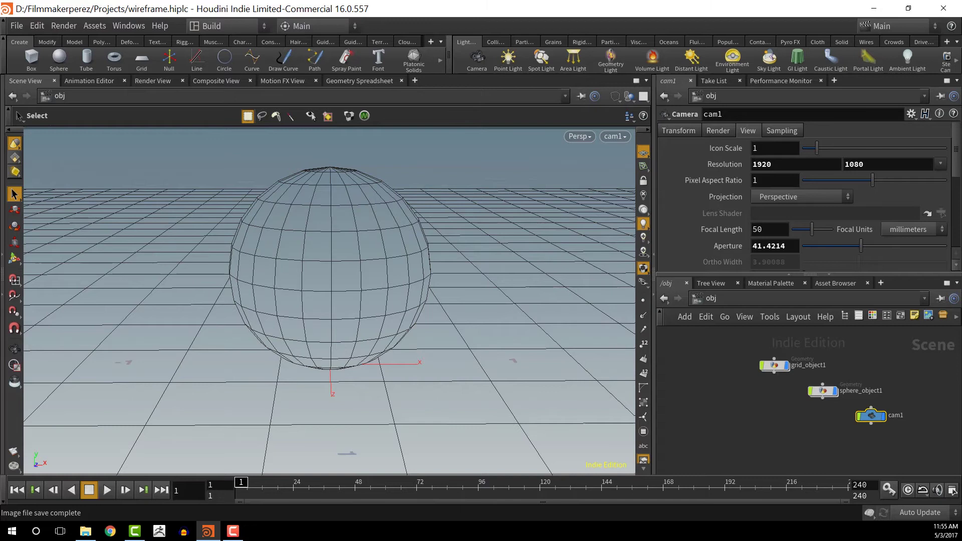
Switch to the out network and examine the camera and output settings of mantra1.
key(w)
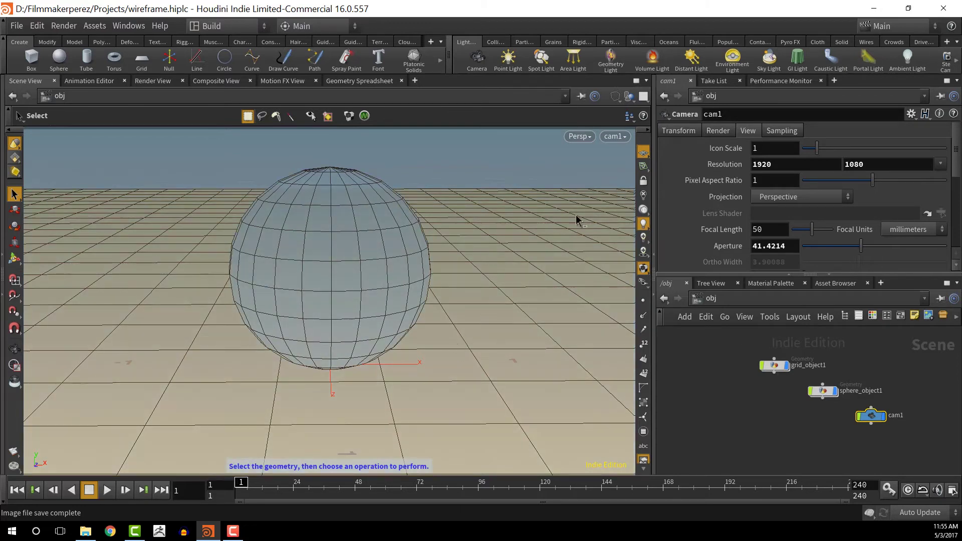
click(744, 298)
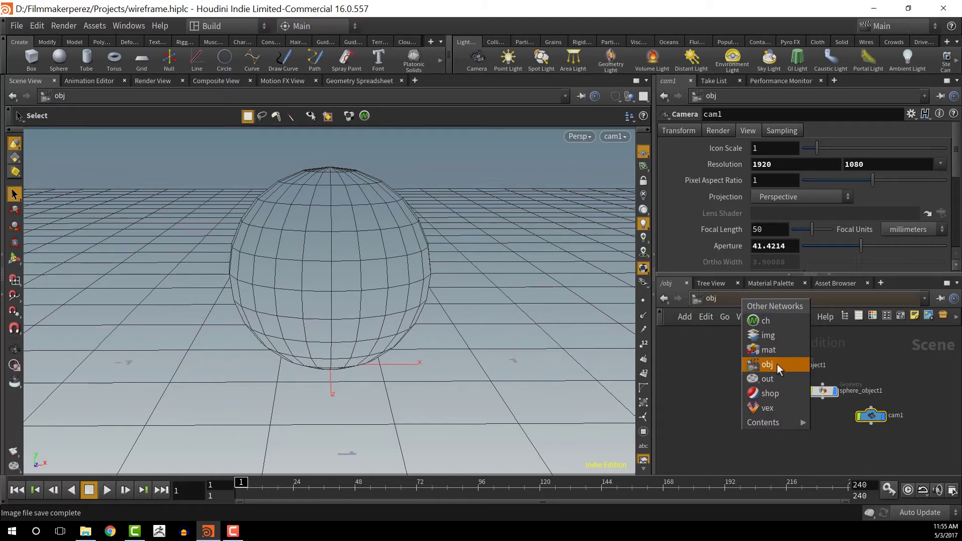
click(771, 379)
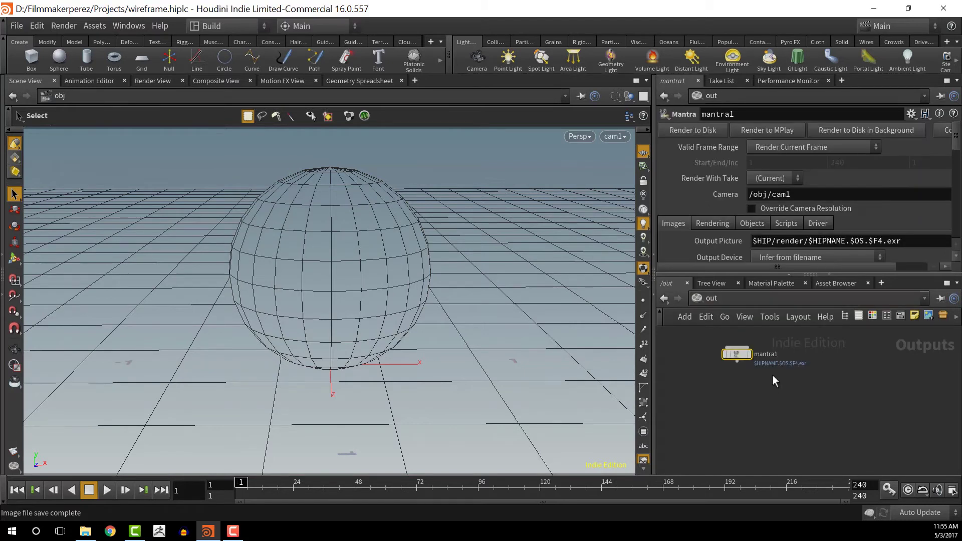
mouse_move(740, 352)
scroll(833, 183, down, 2)
scroll(824, 170, up, 3)
scroll(819, 162, down, 1)
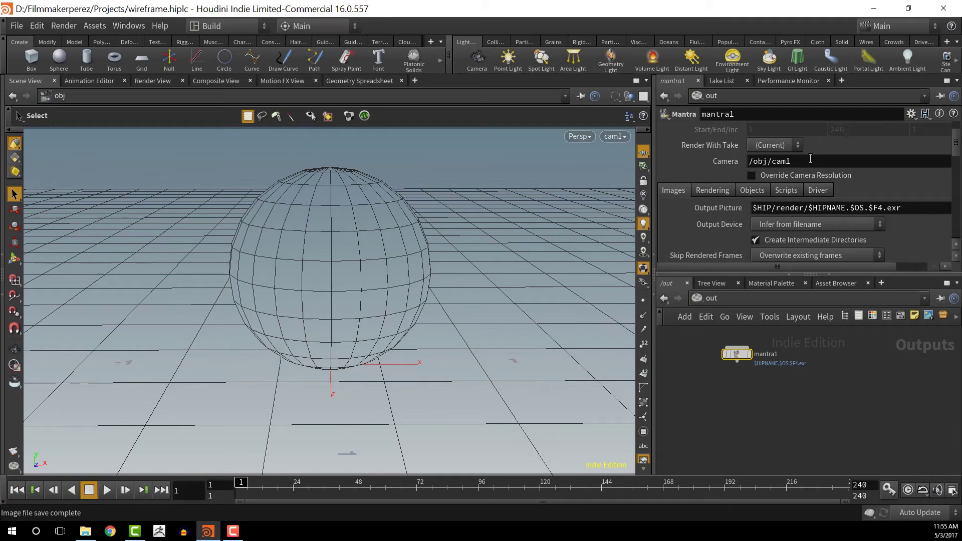
click(809, 167)
Return to the obj network, add an environment light to the scene, and reposition the grid_object1 node.
click(726, 299)
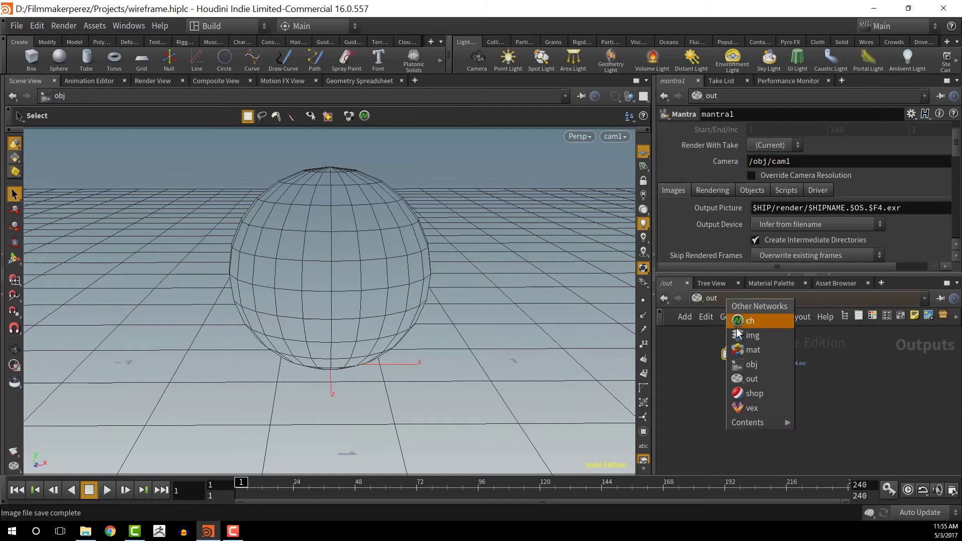
click(812, 364)
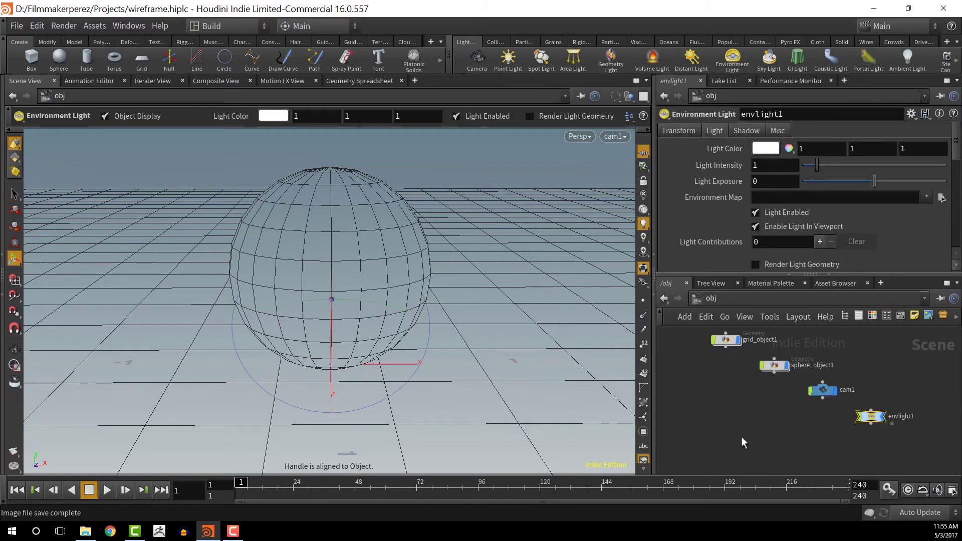
drag(726, 341, 718, 373)
Set the environment light's color to teal (0.183015, 0.735, 0.735) and enable Render Light Geometry.
click(770, 150)
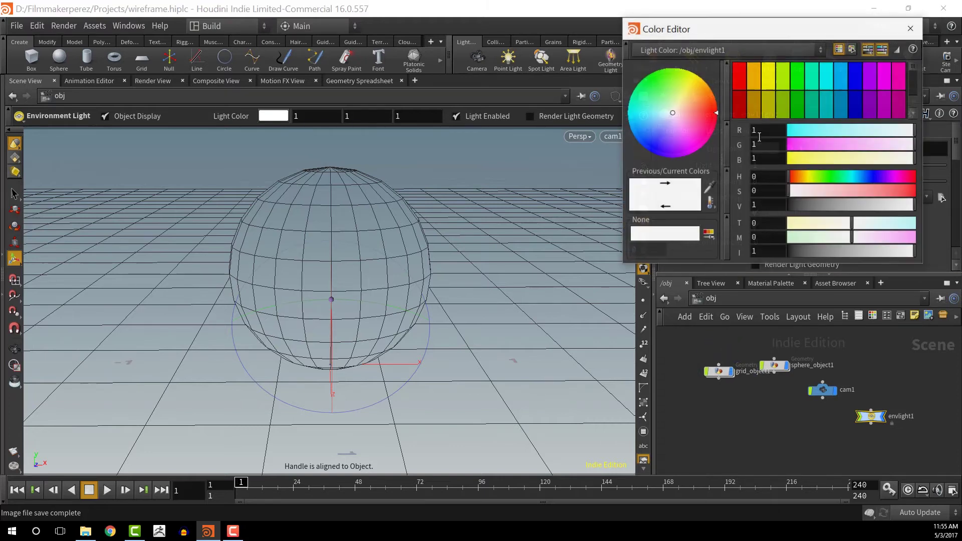
click(849, 130)
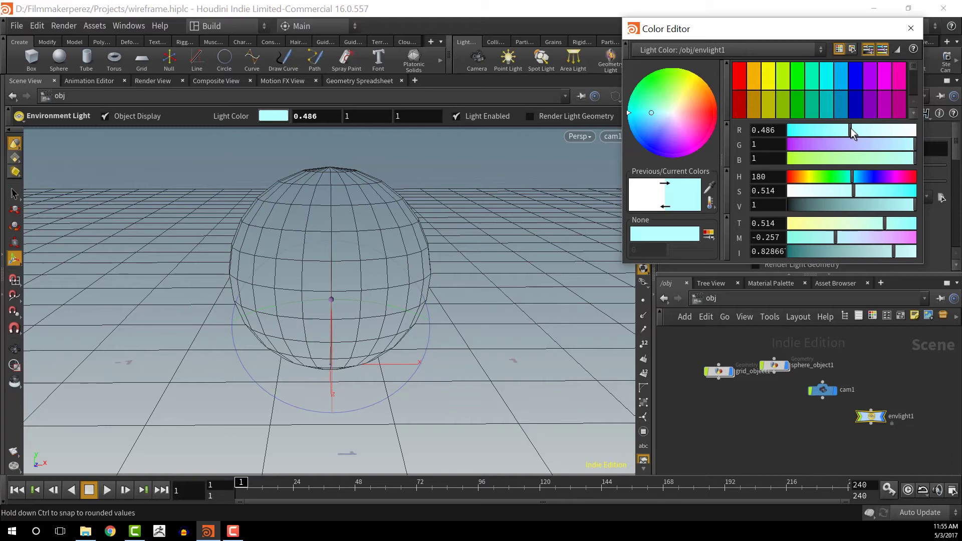
drag(843, 202, 882, 203)
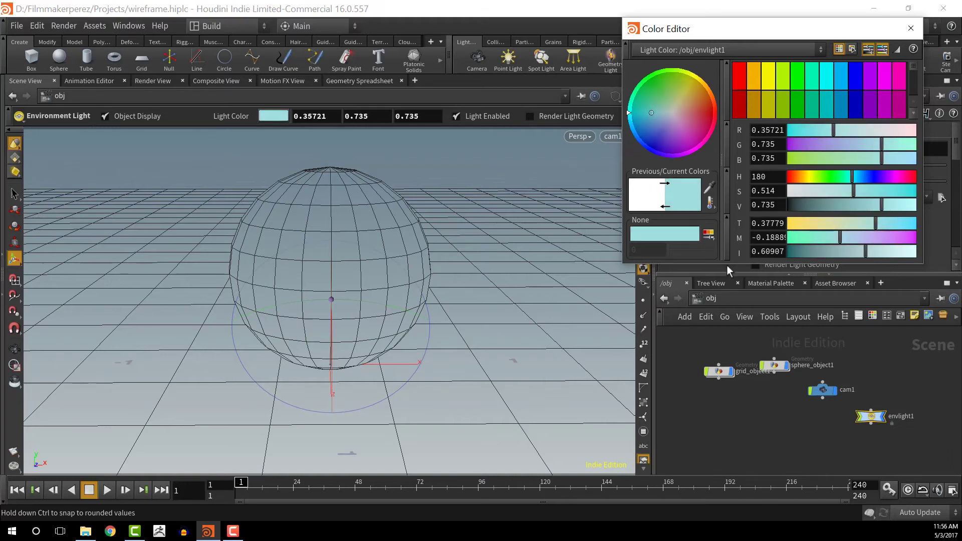
drag(876, 191, 884, 191)
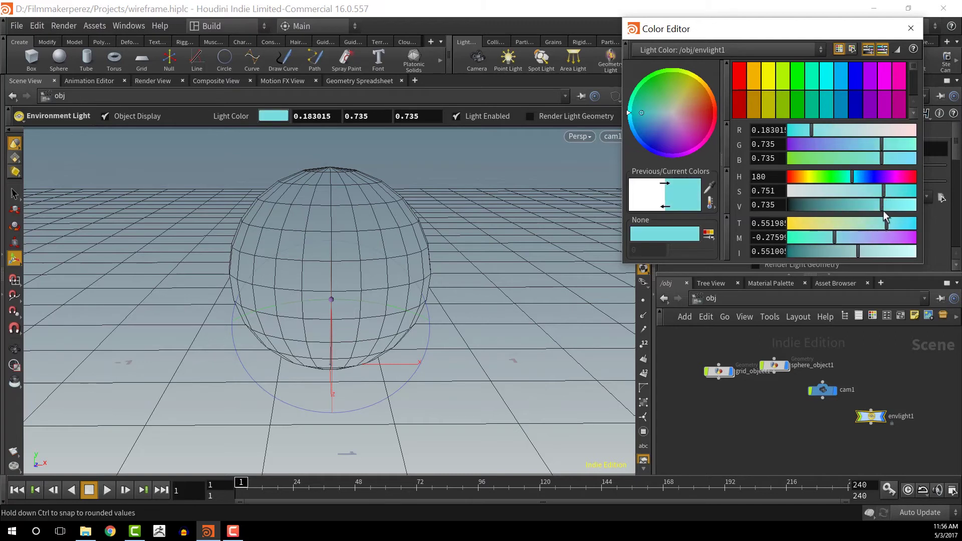
click(911, 28)
scroll(791, 262, down, 1)
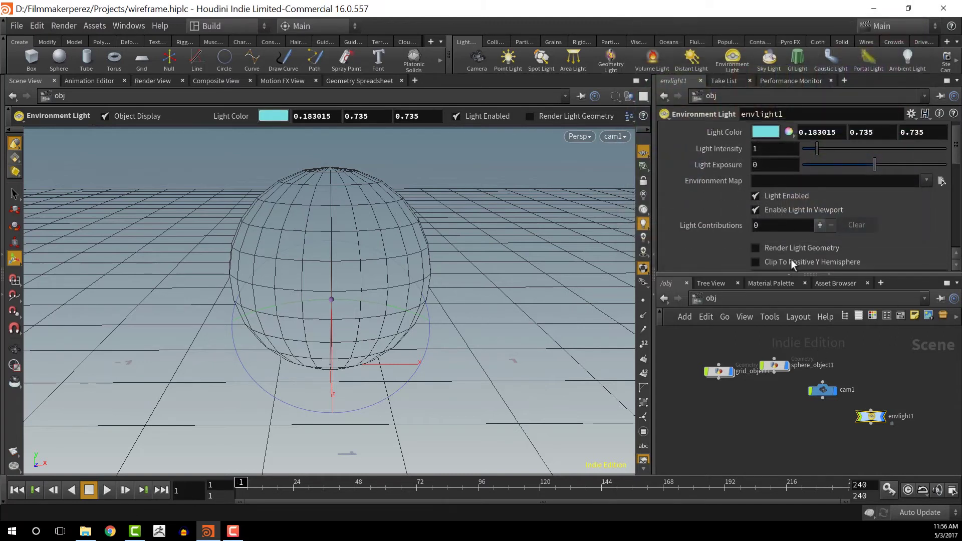
click(789, 246)
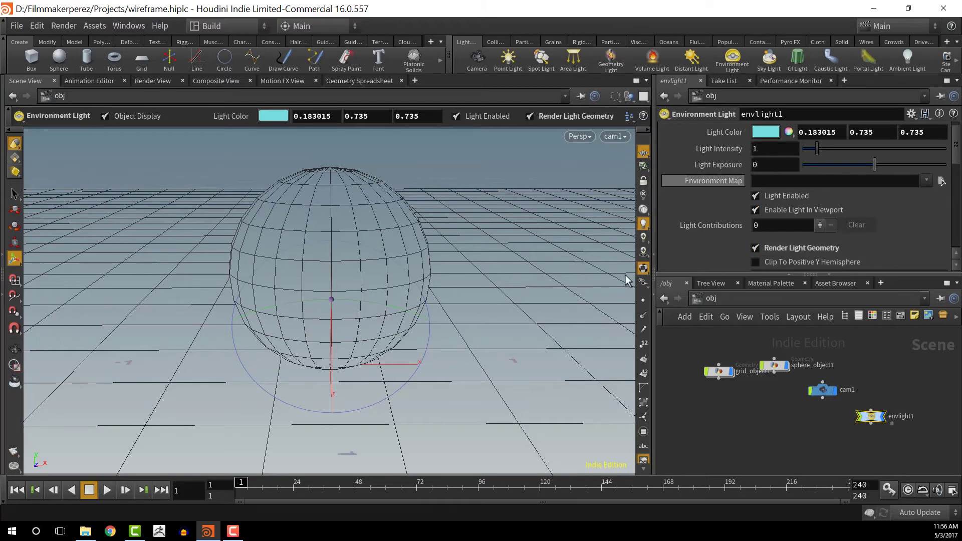
Render mantra1 from the out network to MPlay and check the image in progress.
click(724, 301)
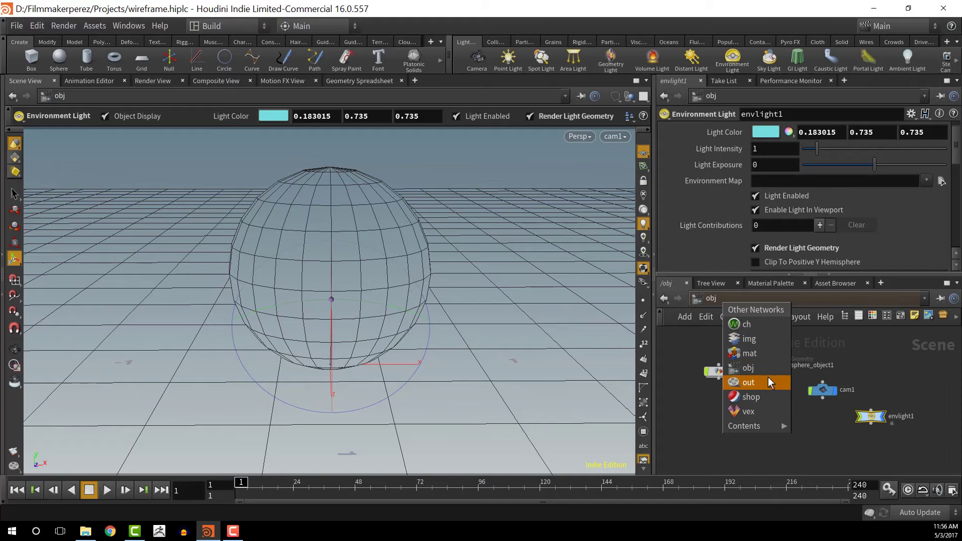
click(767, 380)
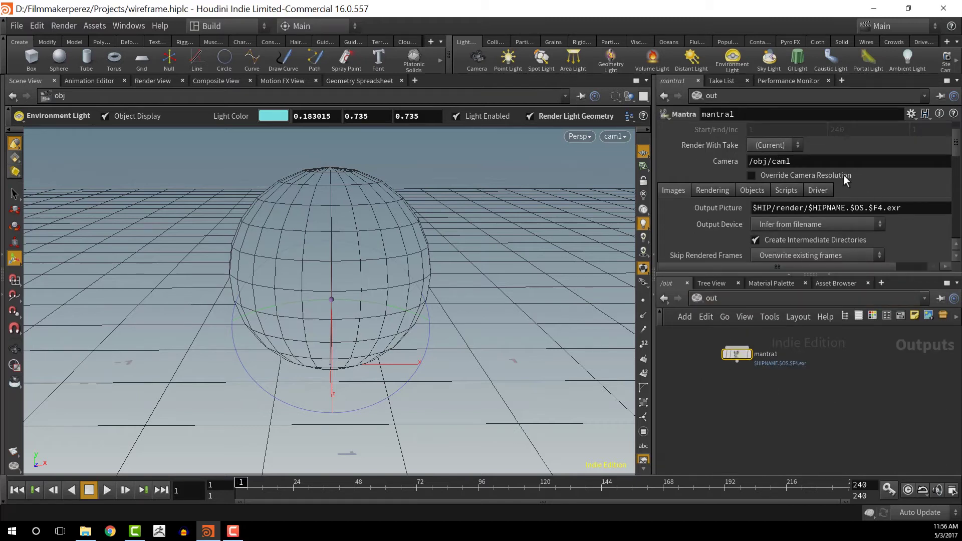
scroll(842, 166, up, 2)
click(762, 130)
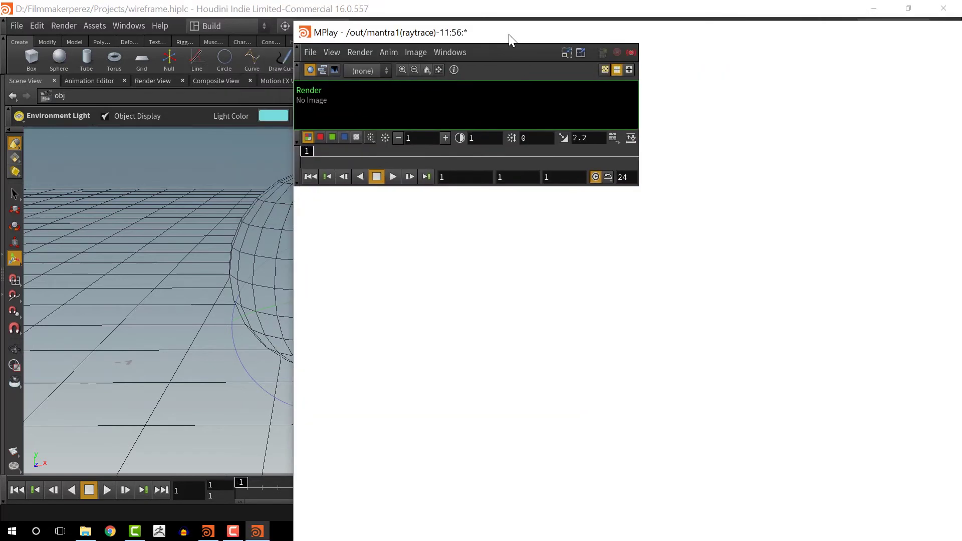
drag(509, 34, 212, 14)
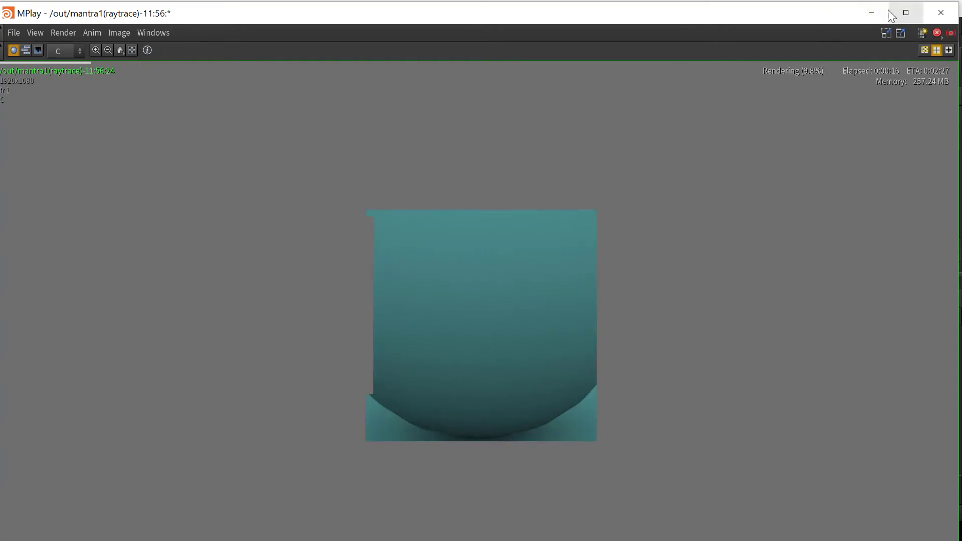
click(872, 12)
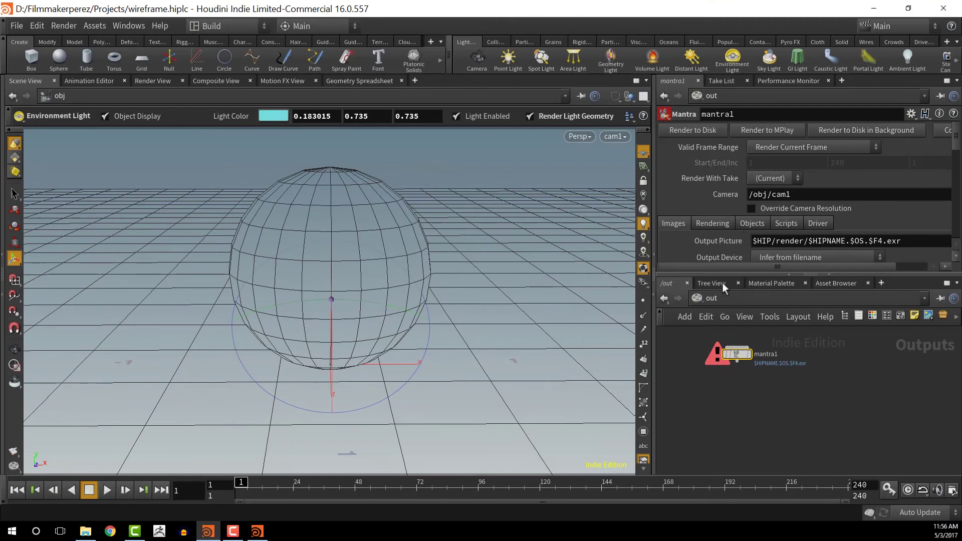
Change the color of envlight1 in the obj network to a neutral light gray with all channels at 0.659.
click(707, 294)
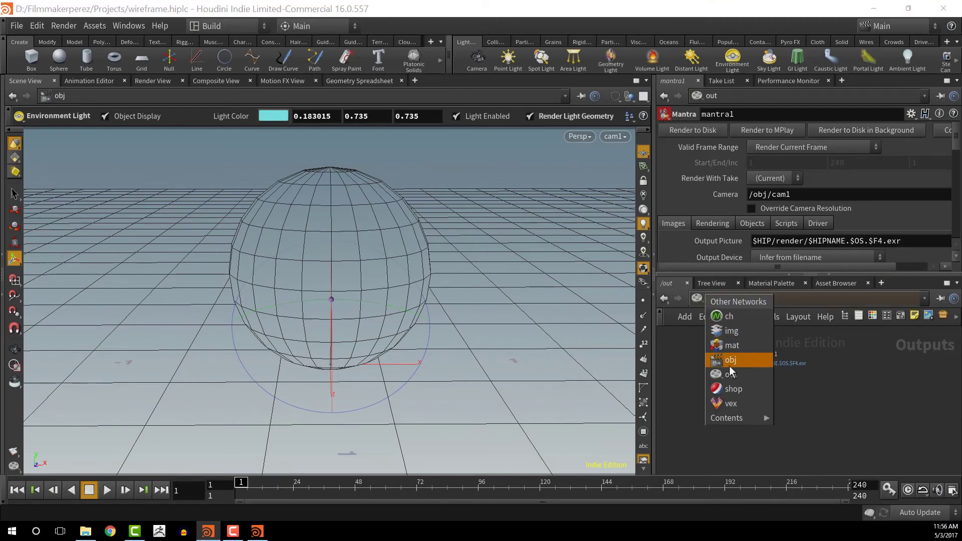
click(779, 365)
click(766, 132)
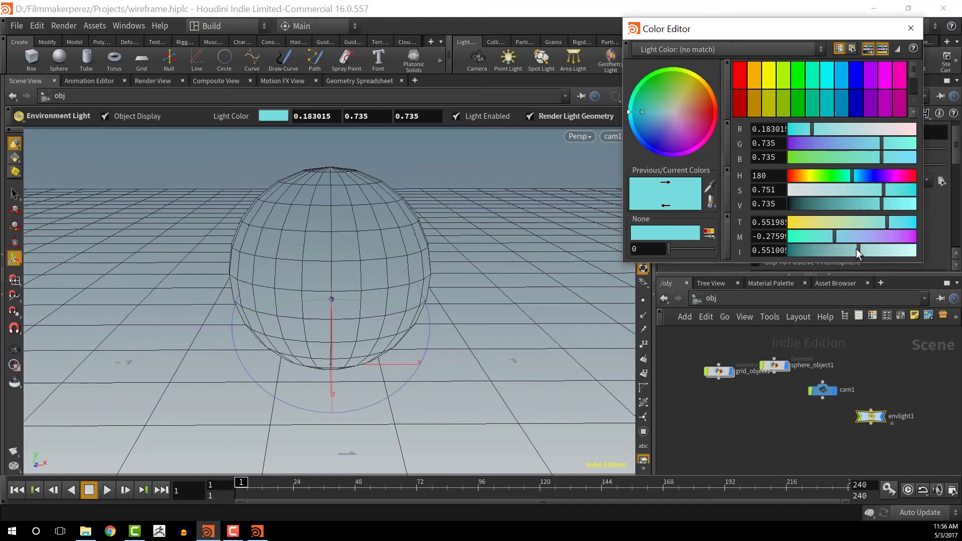
drag(858, 253, 916, 251)
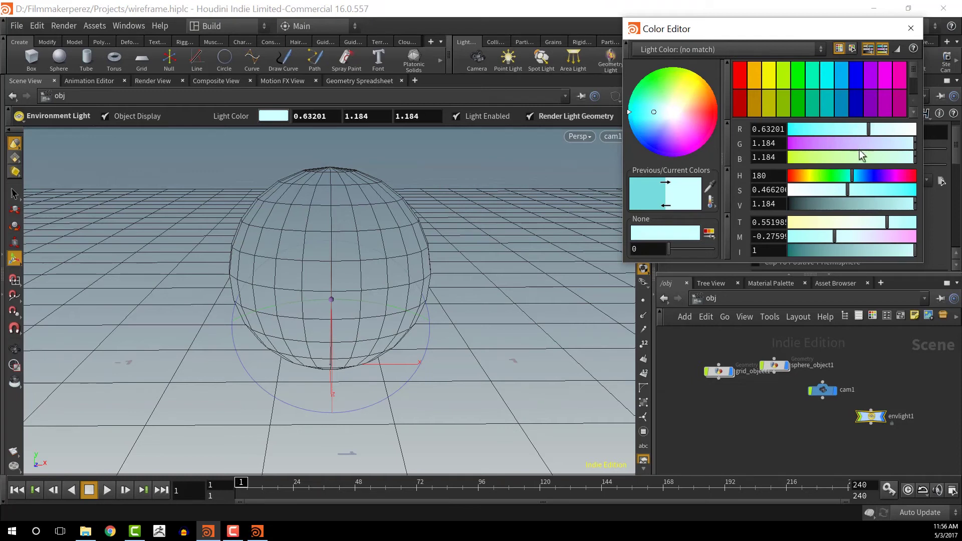
drag(869, 191, 776, 190)
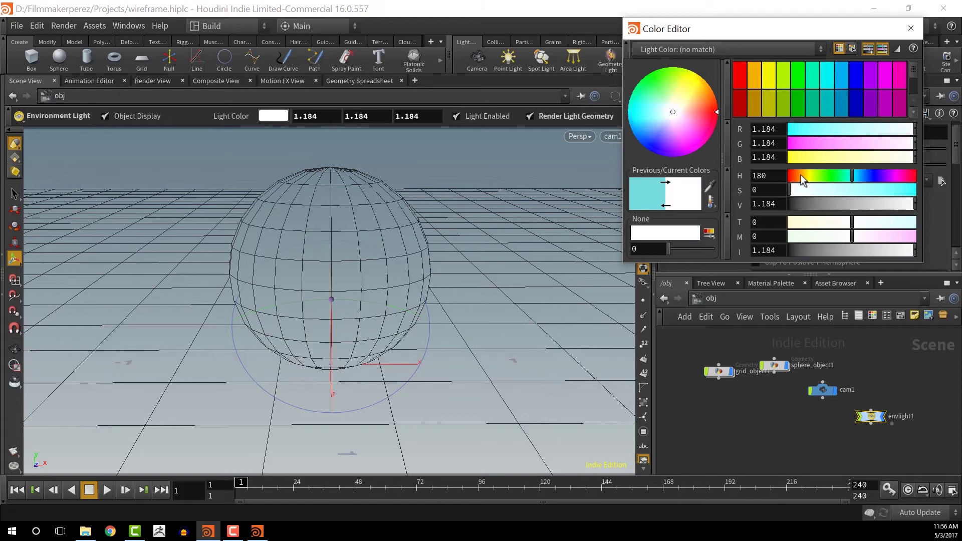
drag(880, 249, 873, 251)
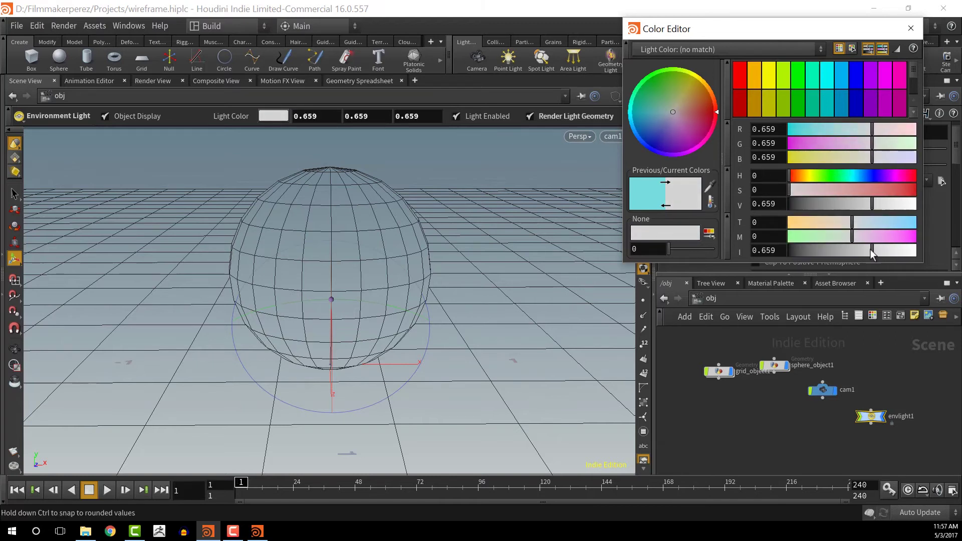
click(911, 29)
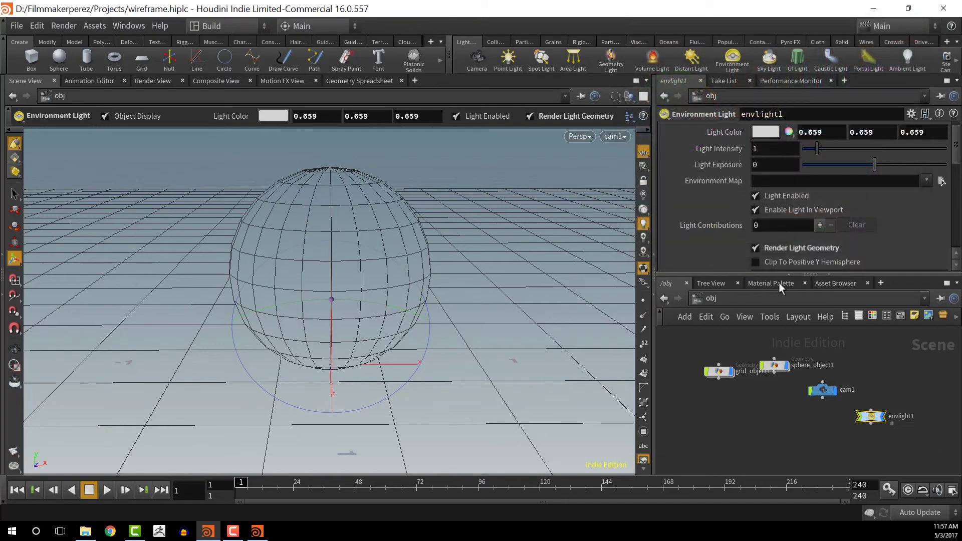
Render mantra1 to MPlay again from the out network and inspect the whole frame in the enlarged viewer.
click(729, 298)
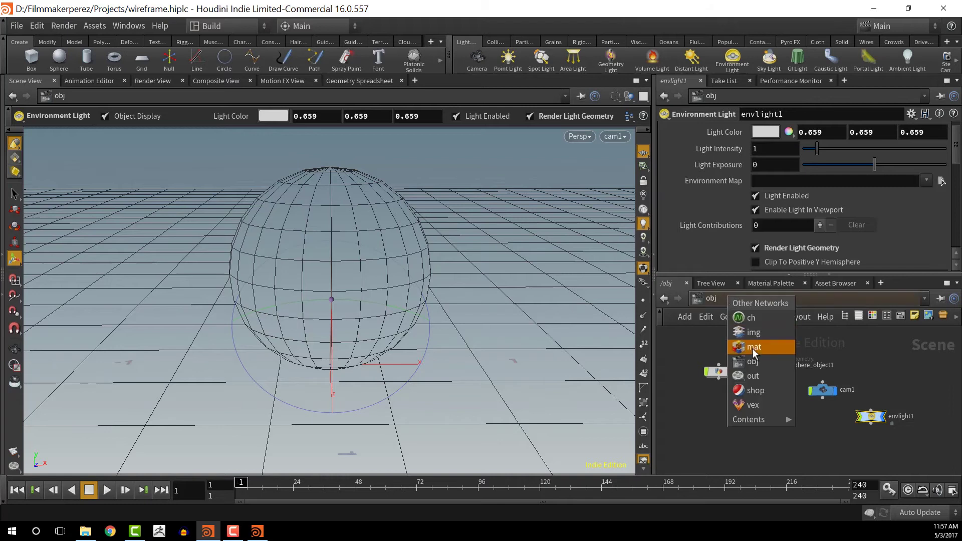
click(754, 346)
click(738, 297)
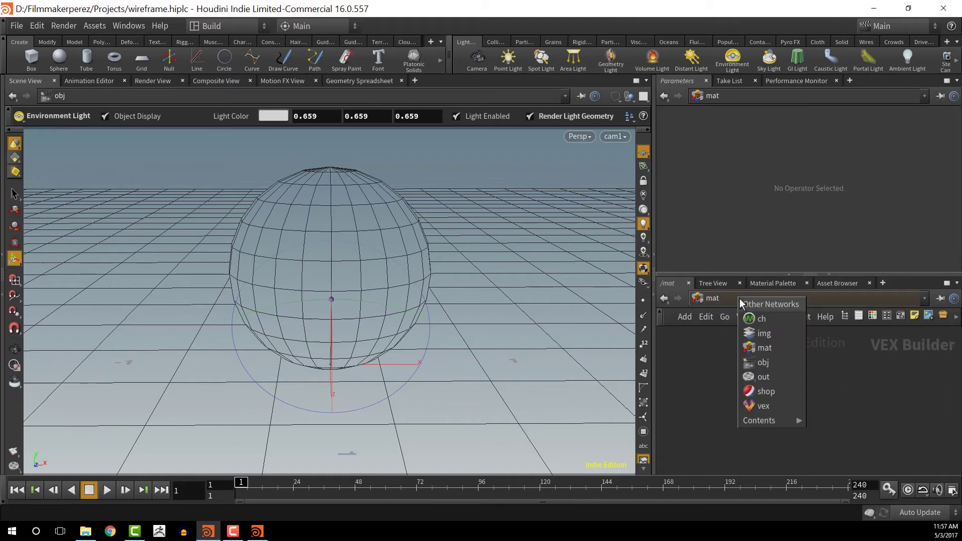
click(763, 375)
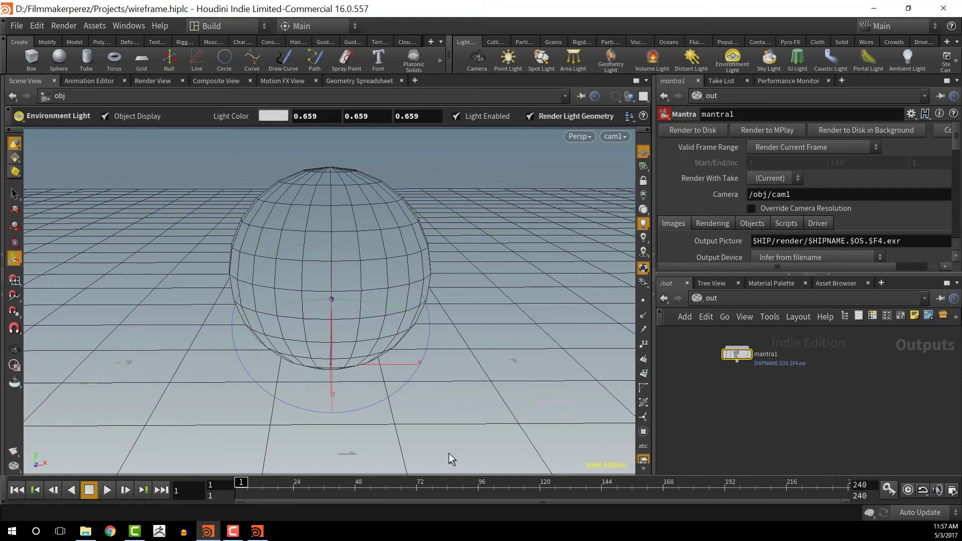
click(257, 532)
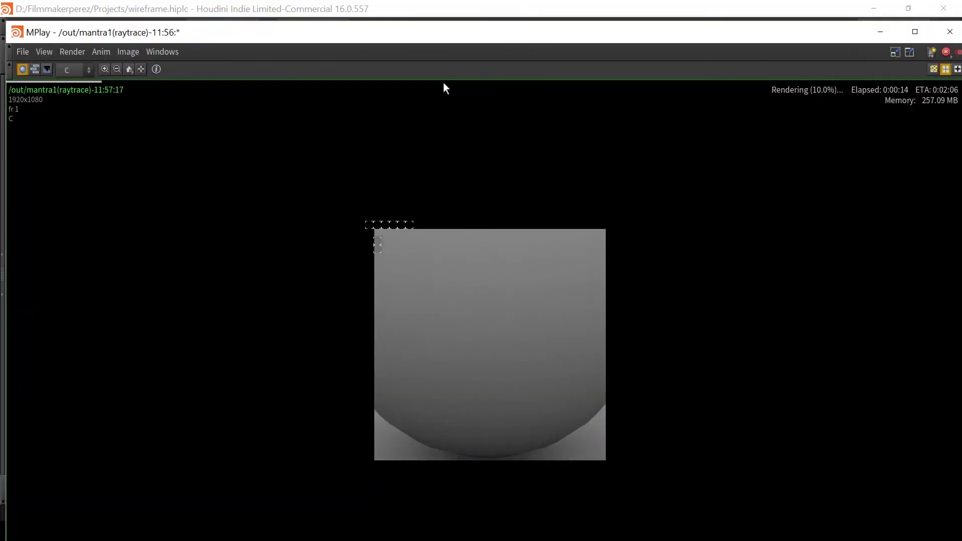
drag(708, 33, 685, 0)
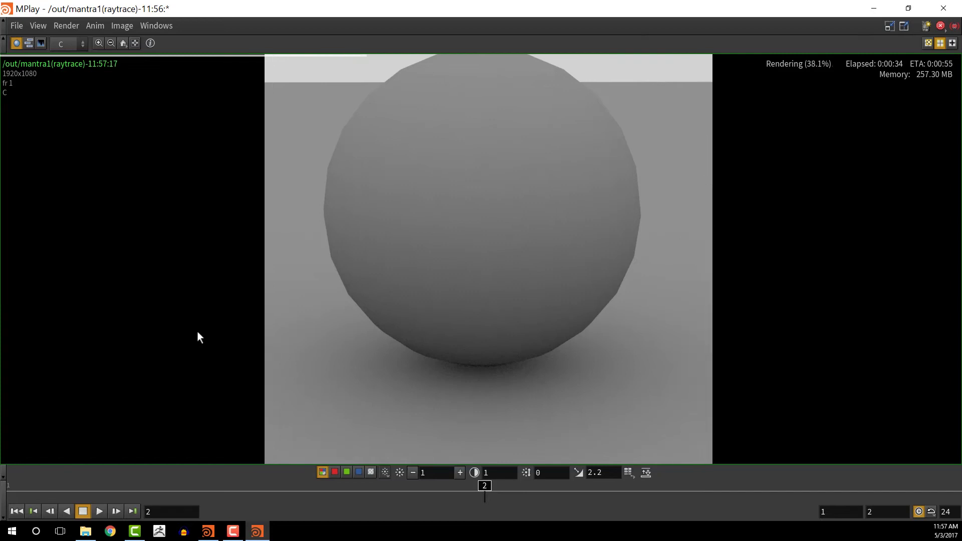
scroll(388, 295, down, 2)
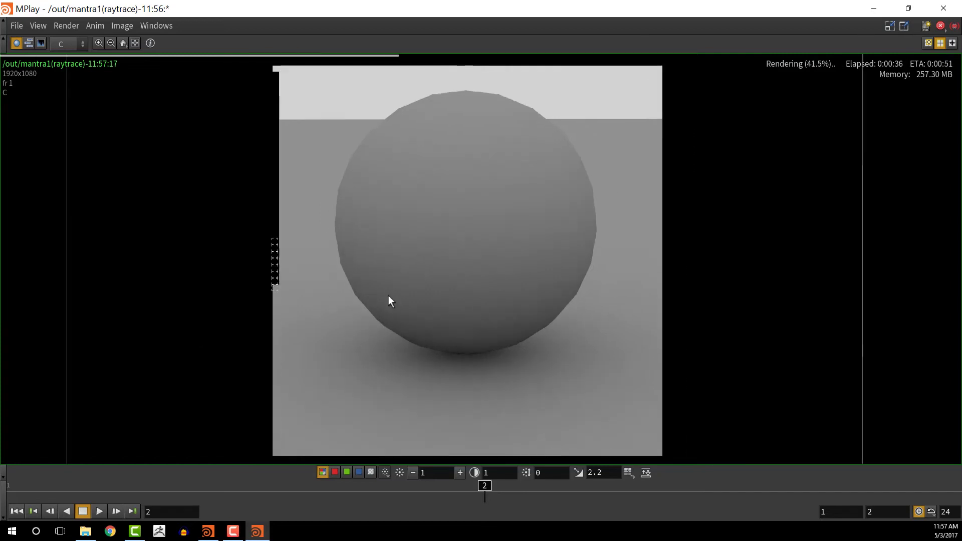
scroll(504, 291, down, 1)
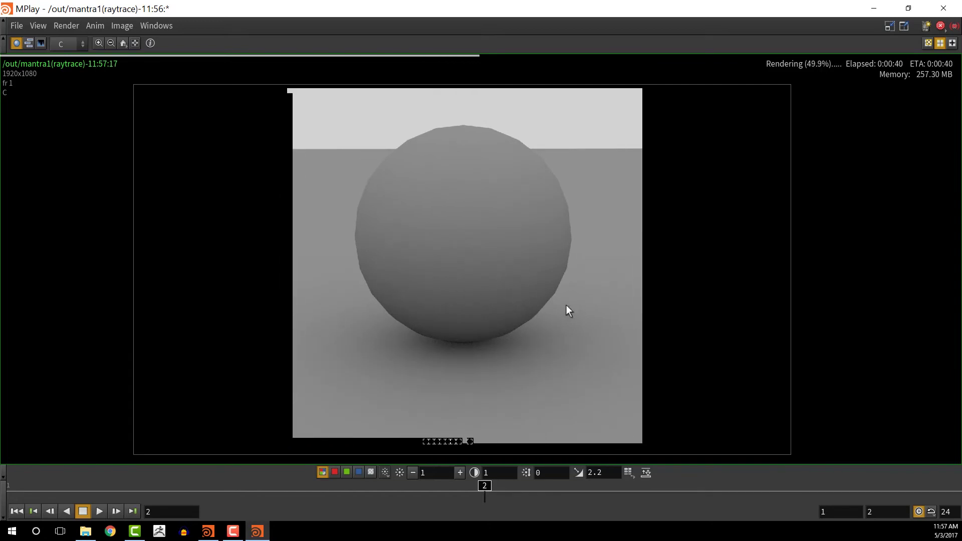
middle_drag(797, 279, 799, 262)
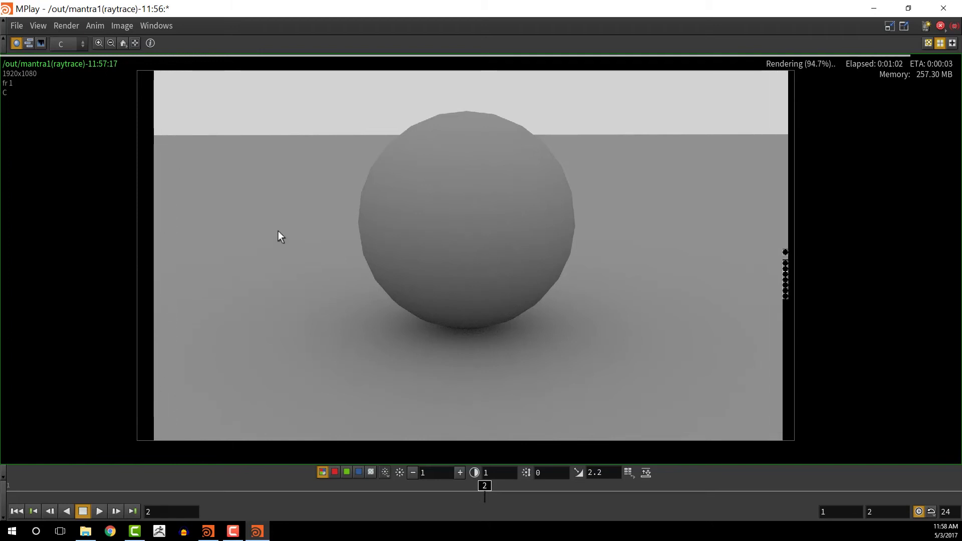
Save the rendered frame to the Desktop as beauty.jpg.
right_click(416, 205)
click(489, 229)
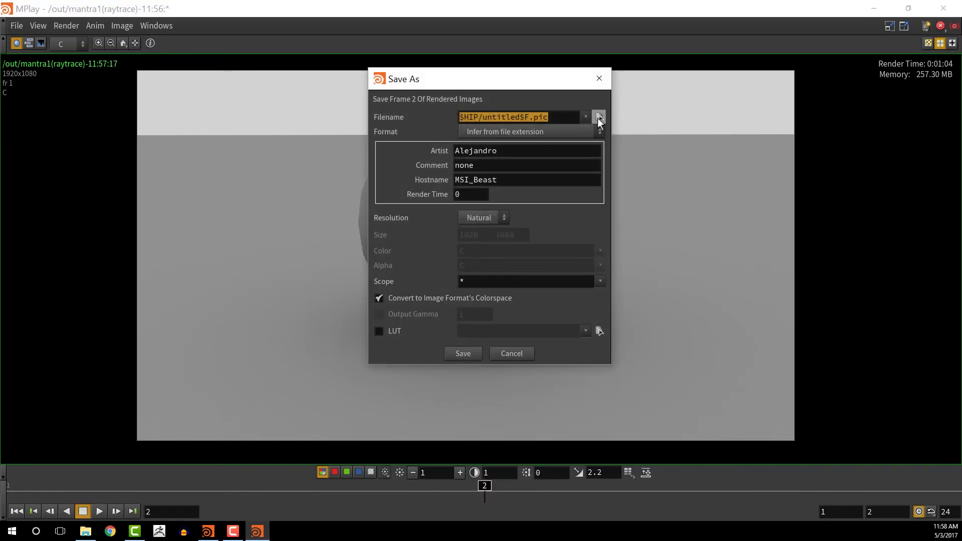
click(599, 117)
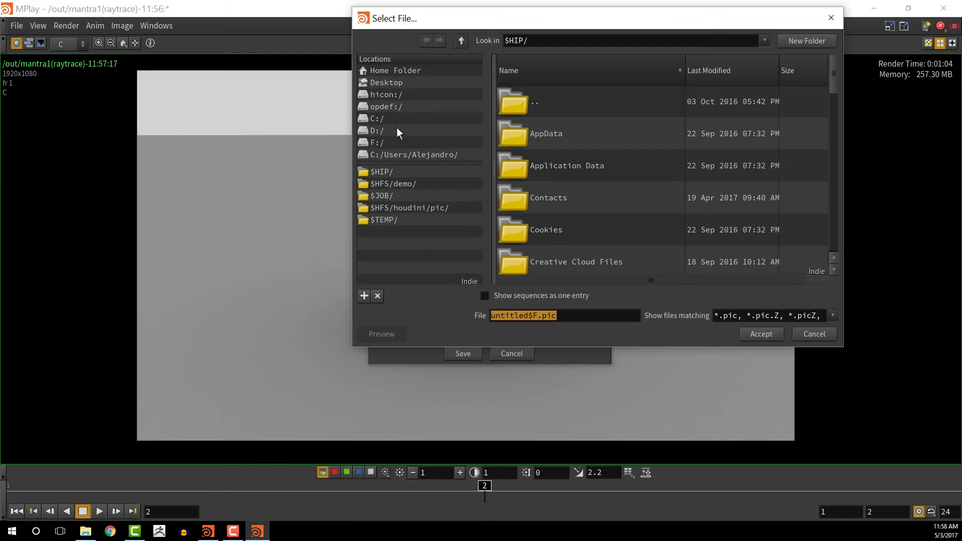
click(391, 82)
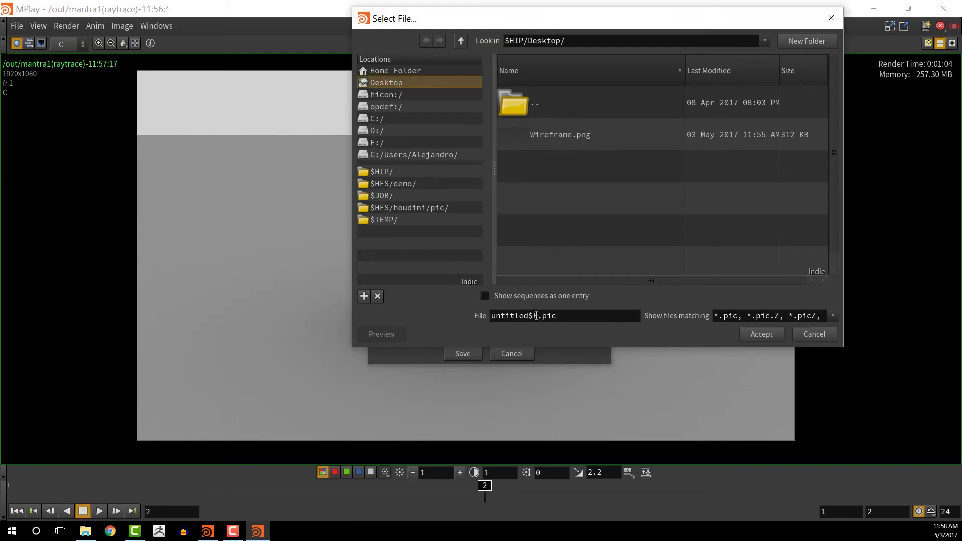
key(ctrl+a)
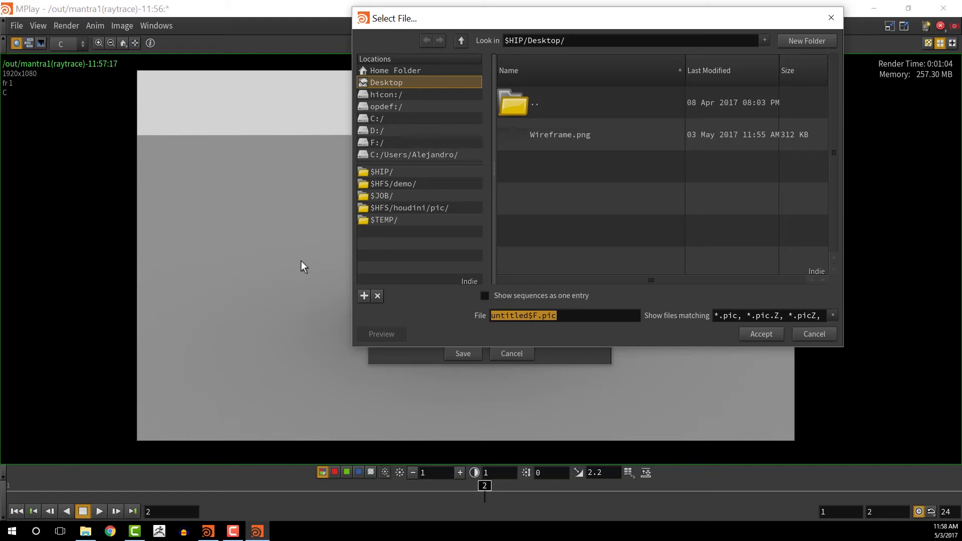
text(b)
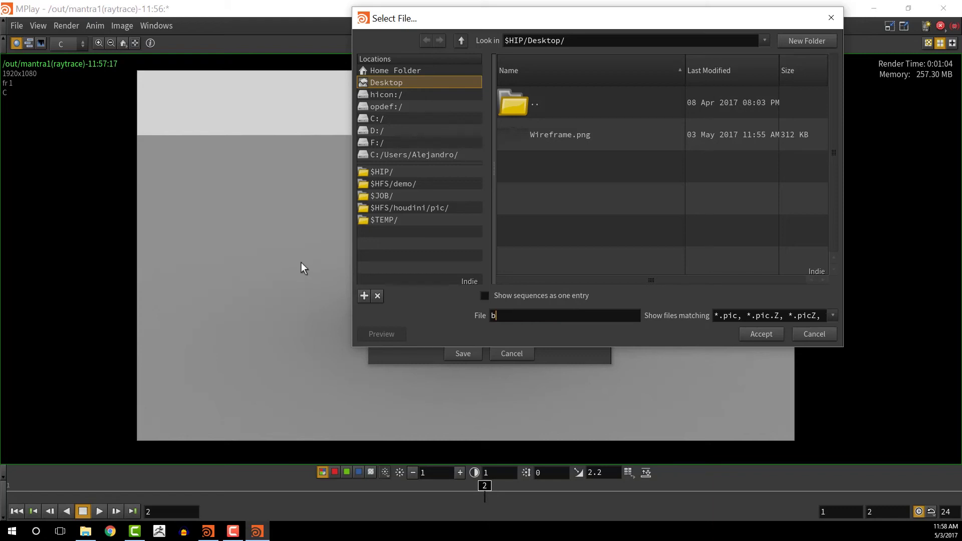
text(eauty.jpg)
key(Return)
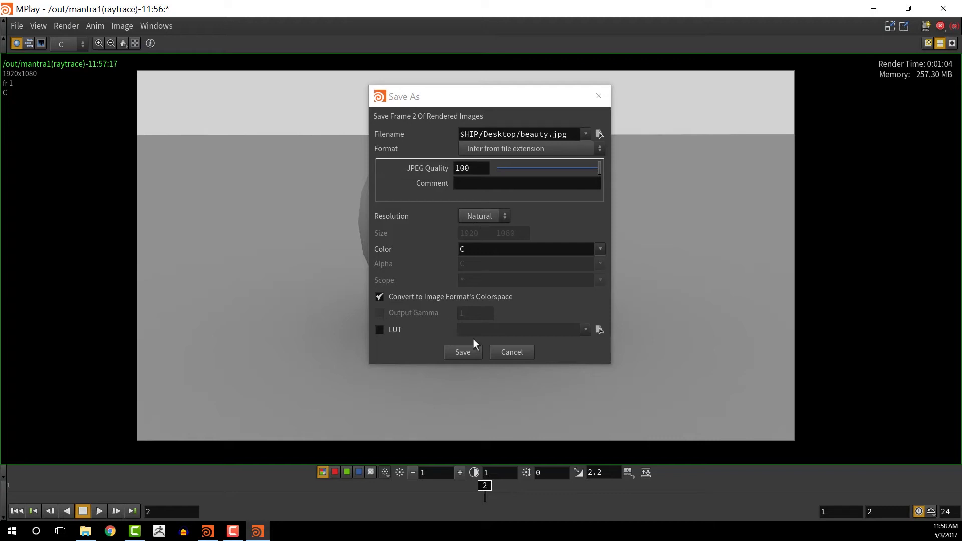
click(463, 352)
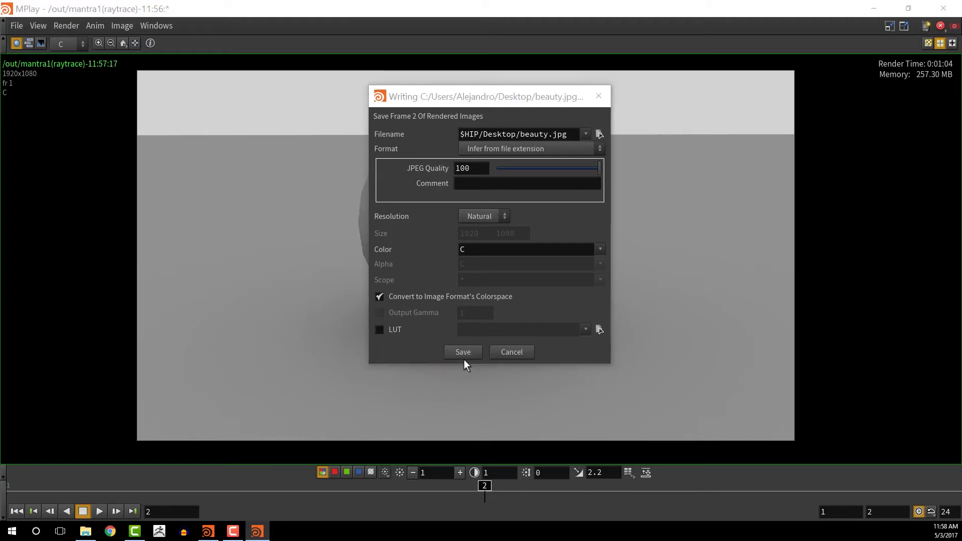
click(519, 373)
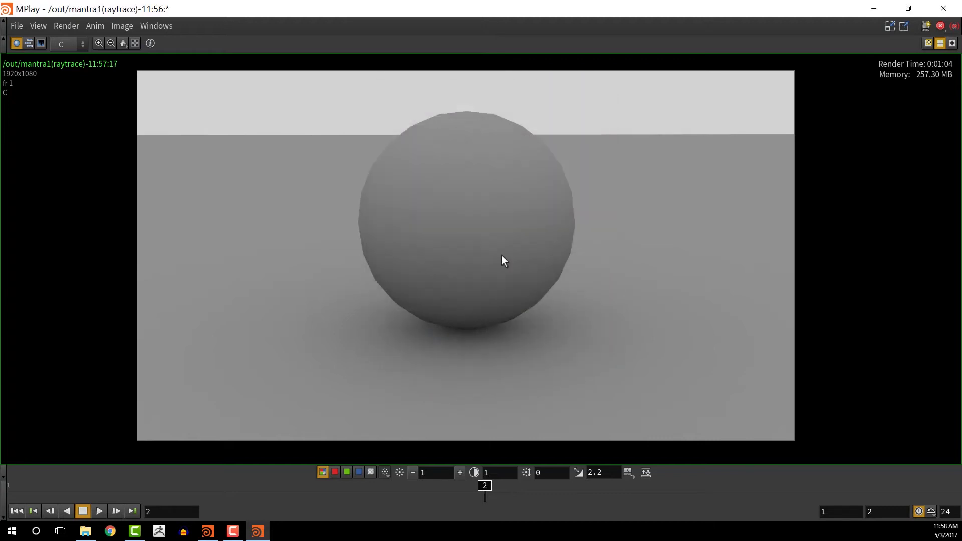
Close the MPlay viewer, check the saved beauty.jpg in Photos, and close it.
click(938, 7)
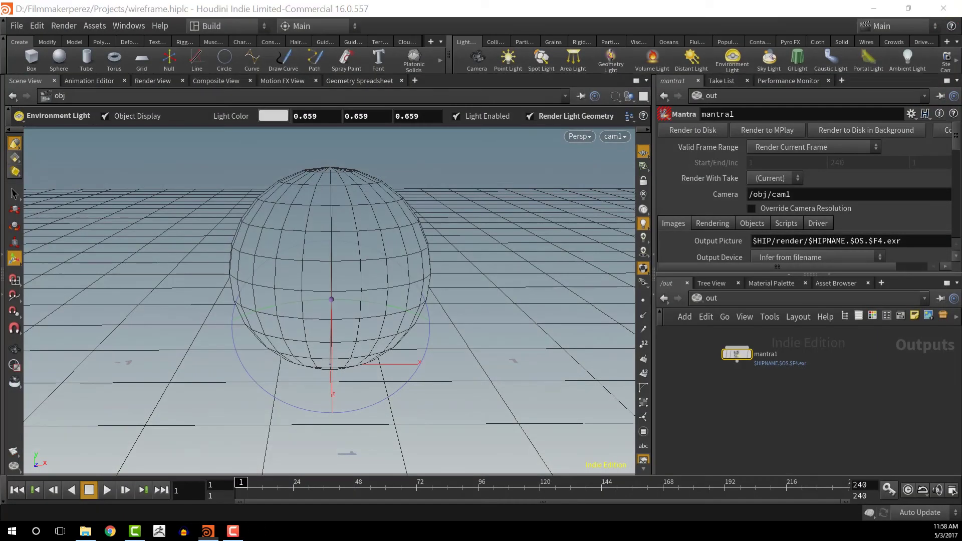
drag(468, 112, 415, 118)
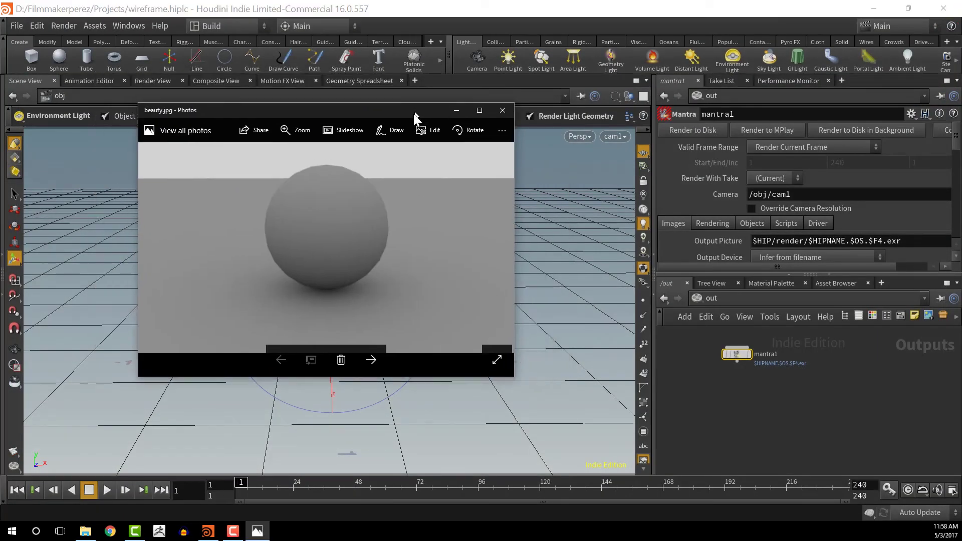
click(502, 112)
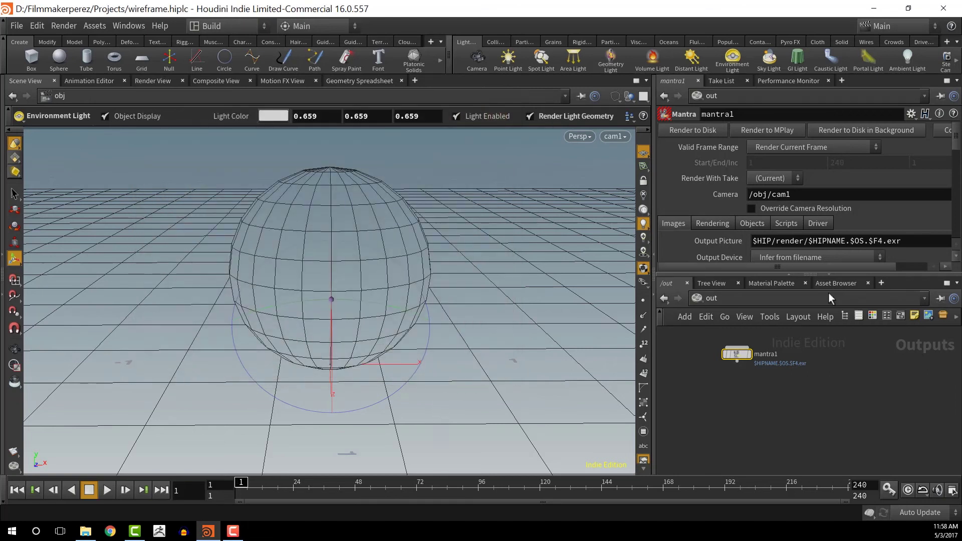
Switch the network editor from out to the img compositing networks.
click(743, 300)
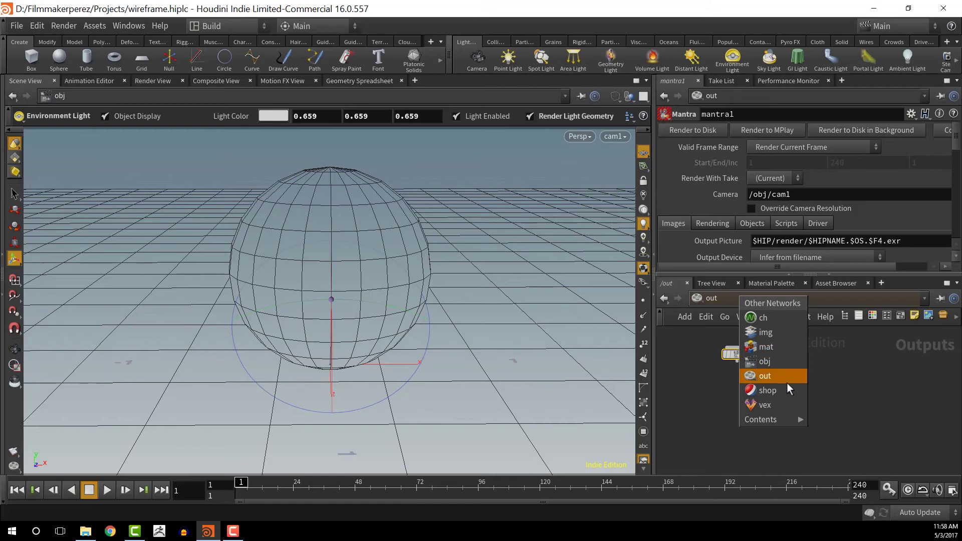
click(774, 333)
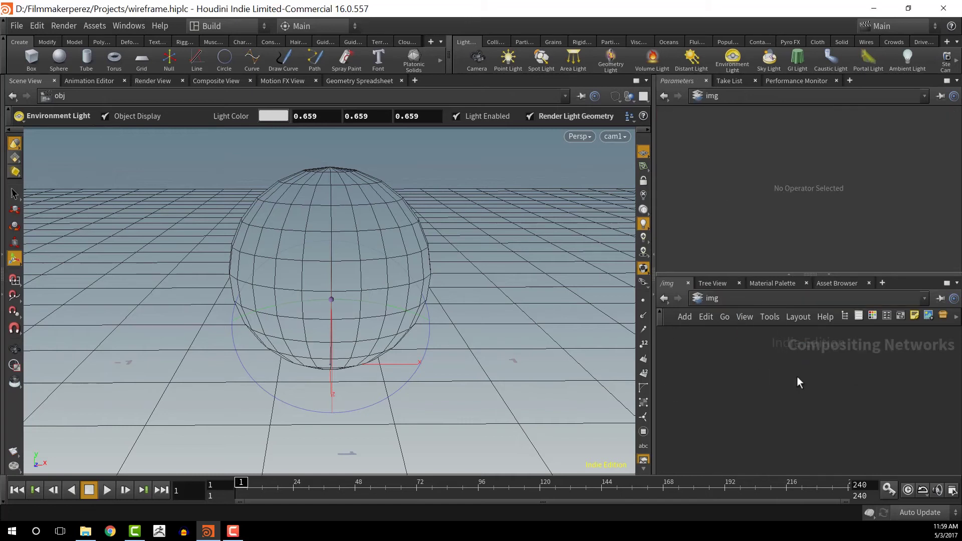
key(l)
key(Tab)
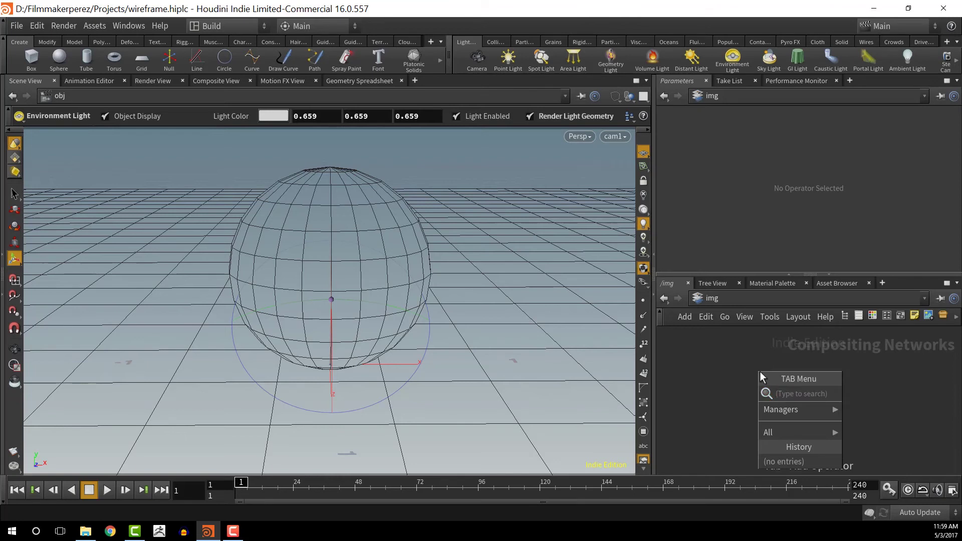
text(com)
key(BackSpace)
key(BackSpace)
key(BackSpace)
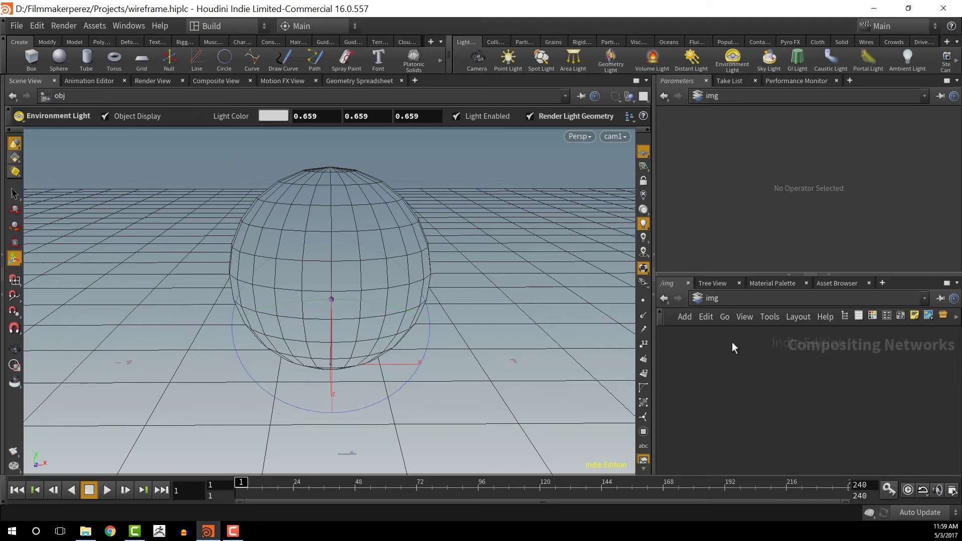
Add an Image Network node in the img context and go inside it.
key(Tab)
mouse_move(760, 381)
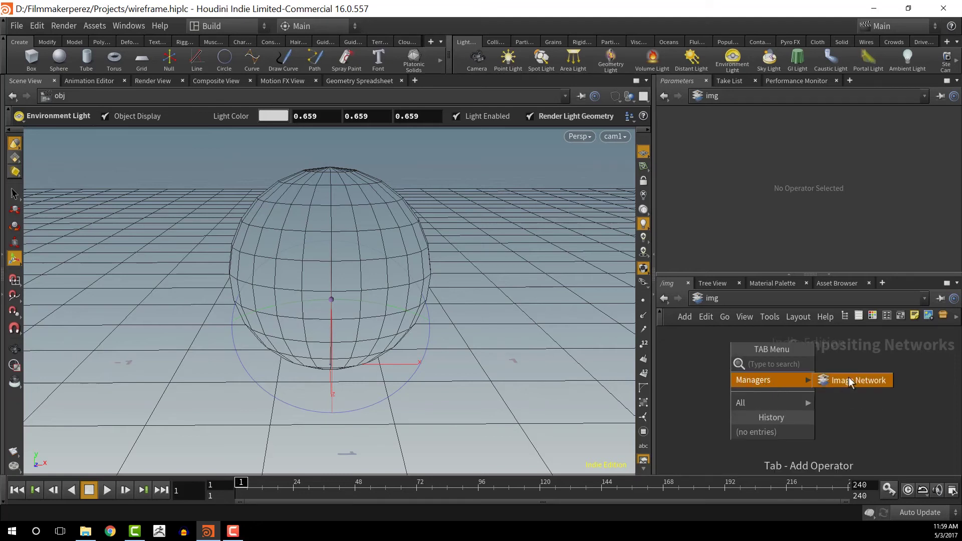
mouse_move(785, 404)
click(834, 402)
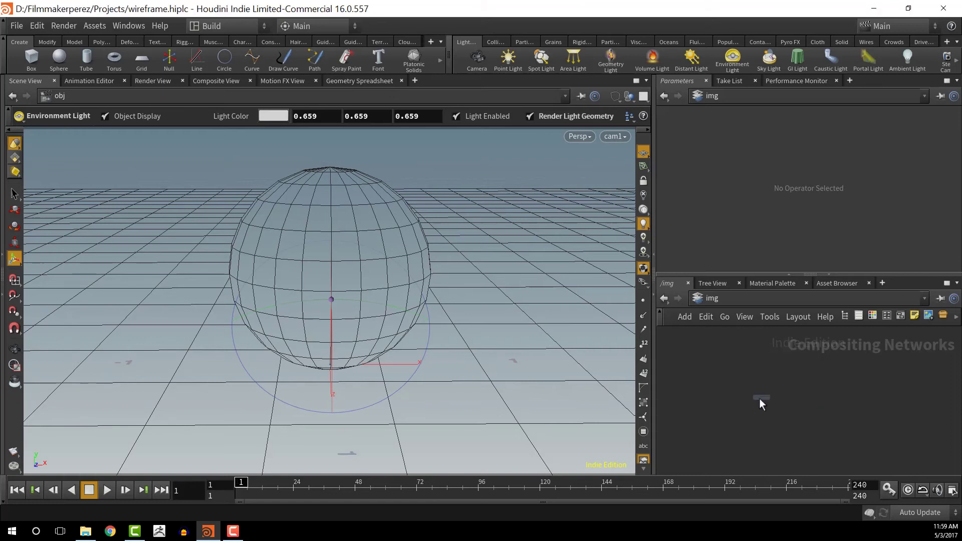
click(758, 396)
double_click(758, 396)
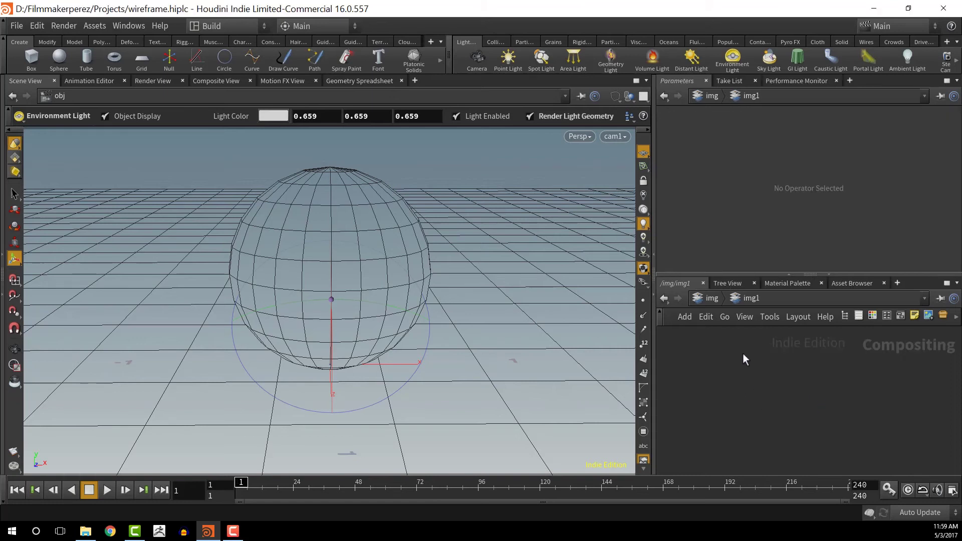
Place a File node inside the img1 compositing network.
key(Tab)
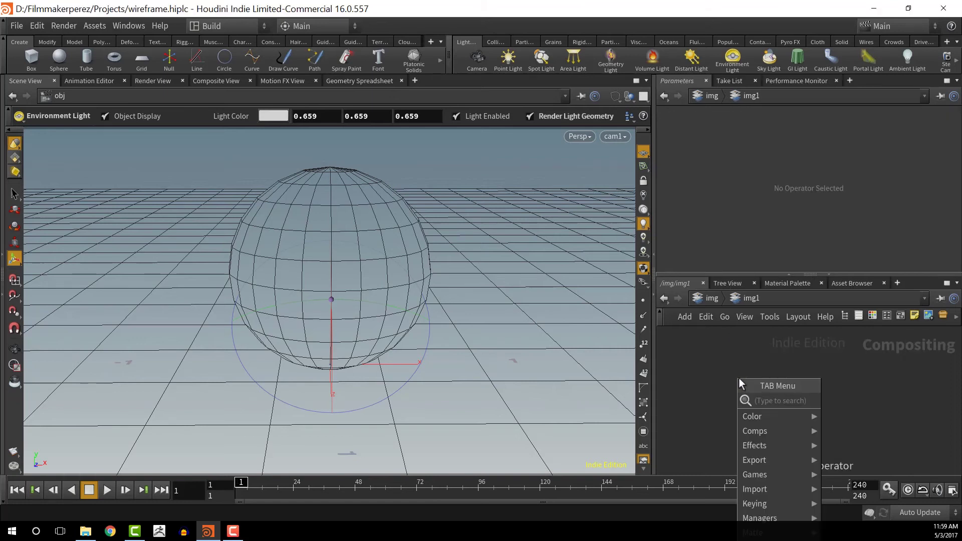
text(fo)
key(Escape)
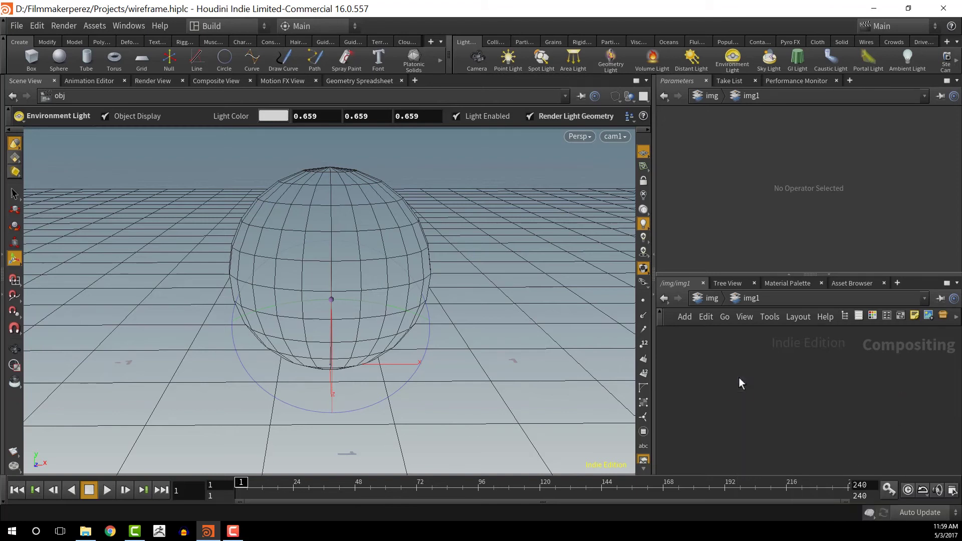
click(738, 378)
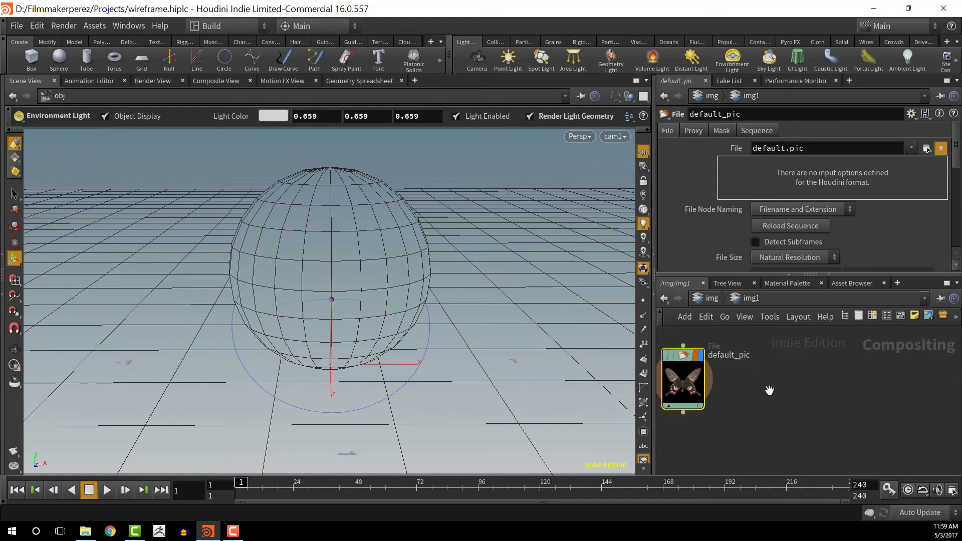
scroll(760, 380, up, 4)
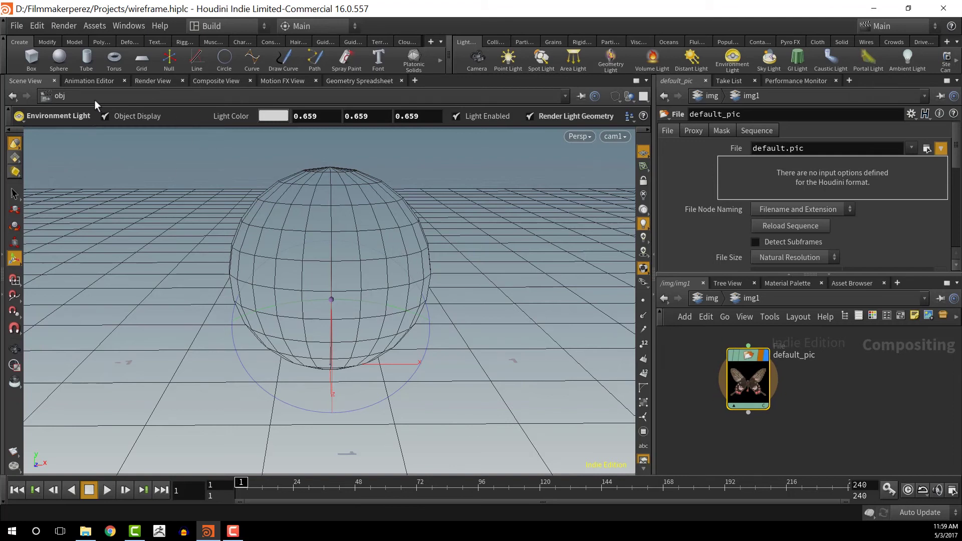
Load beauty.jpg from the Desktop into the File node and show the whole image in the Composite View.
click(209, 80)
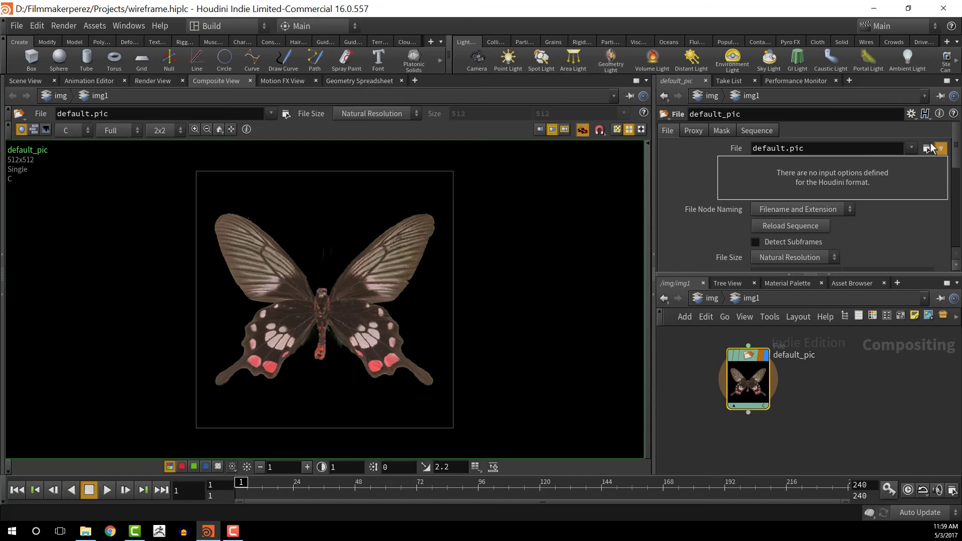
click(927, 149)
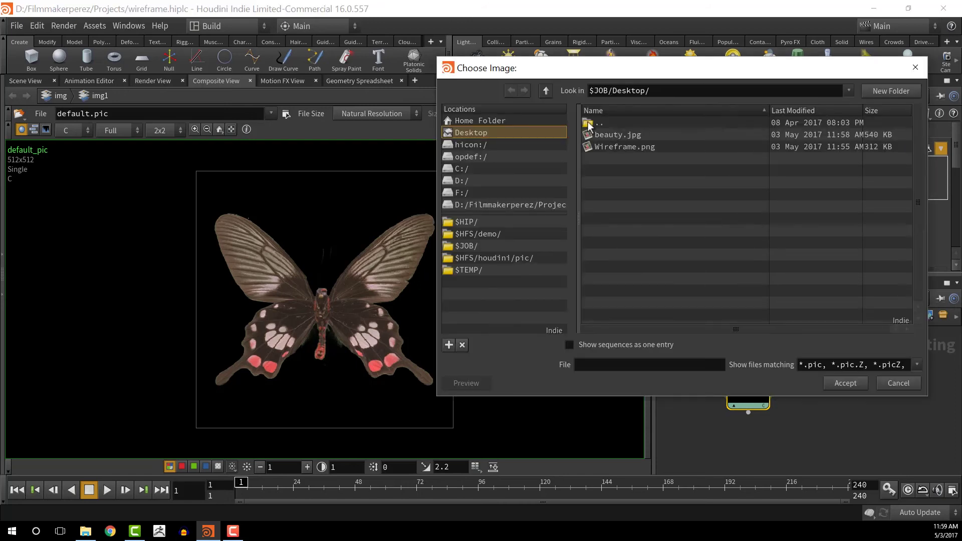
click(619, 135)
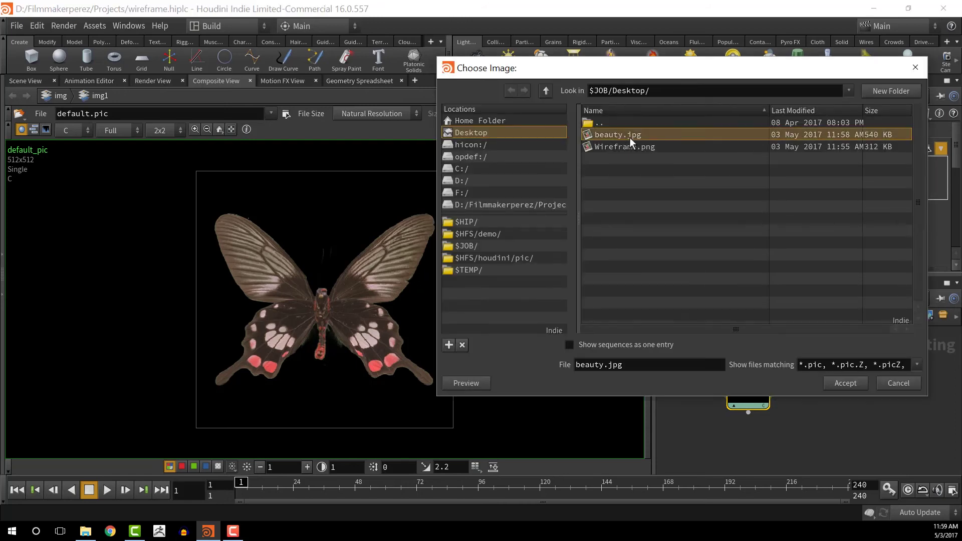
double_click(629, 136)
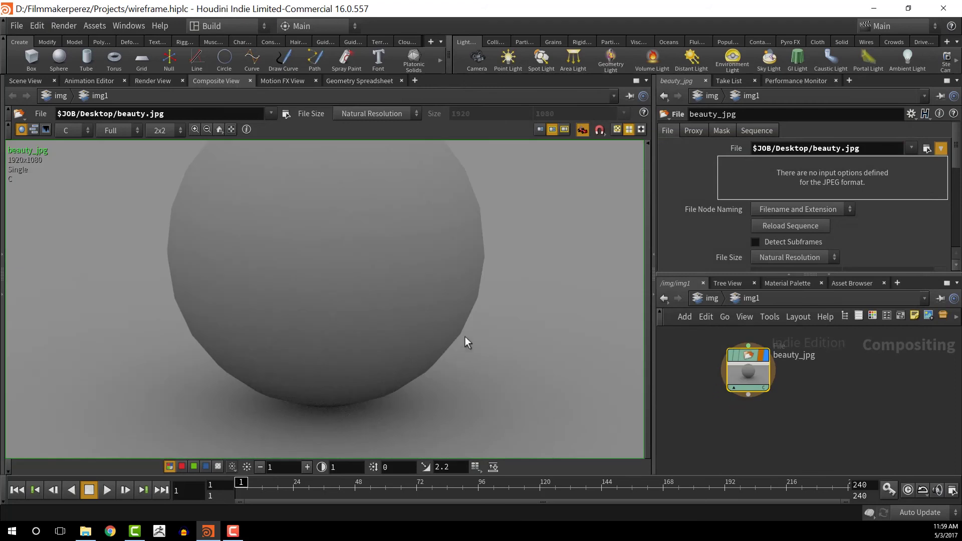
scroll(464, 346, down, 4)
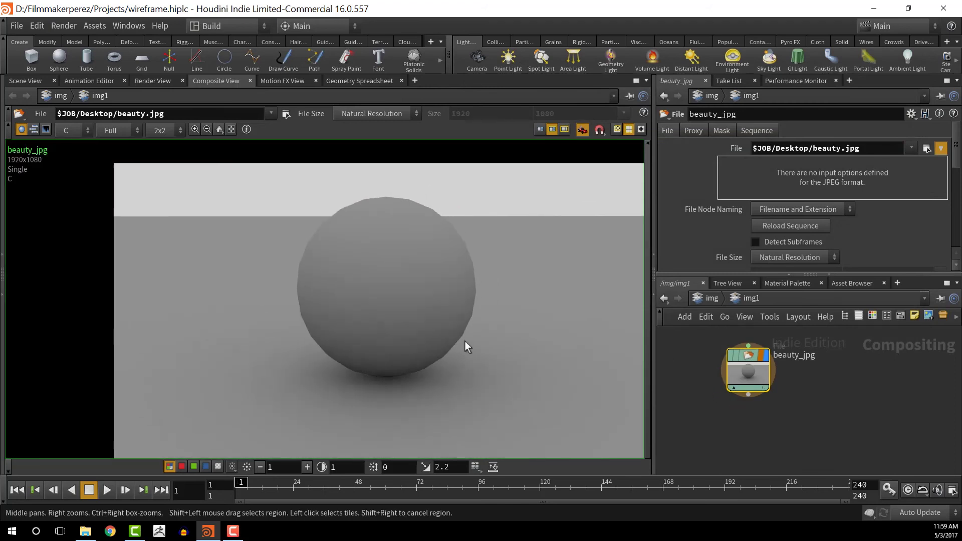
middle_drag(468, 337, 421, 327)
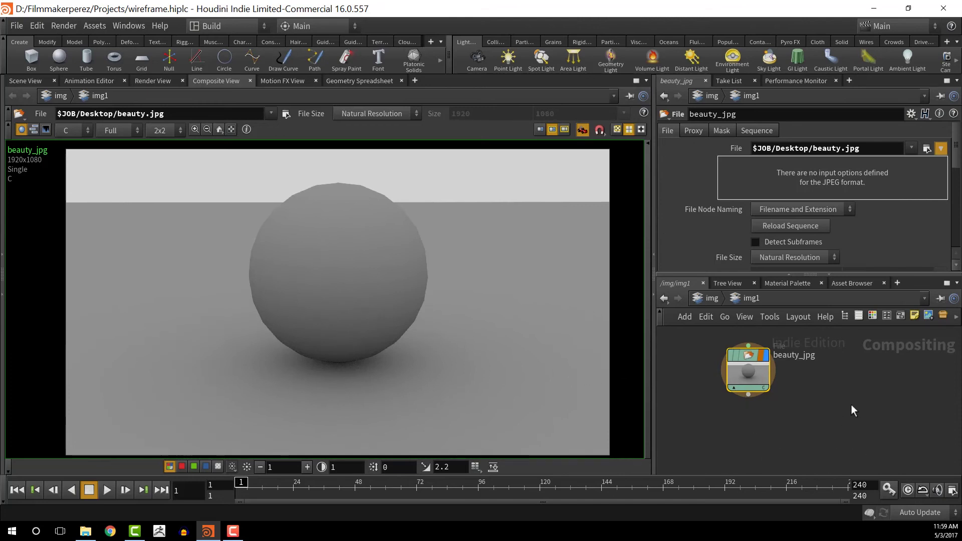
Add a second File node beside beauty_jpg and load Wireframe.png from the Desktop into it.
key(Tab)
text(fi)
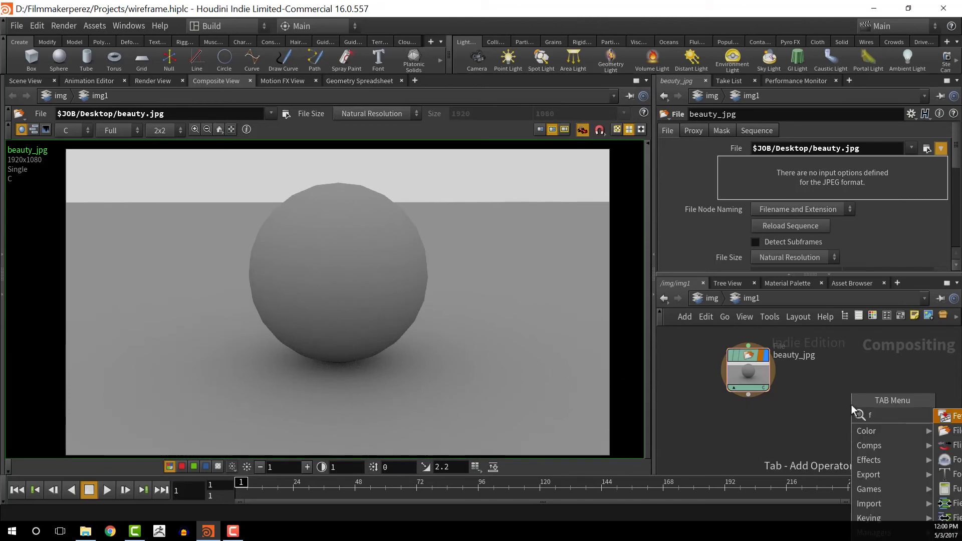
key(Return)
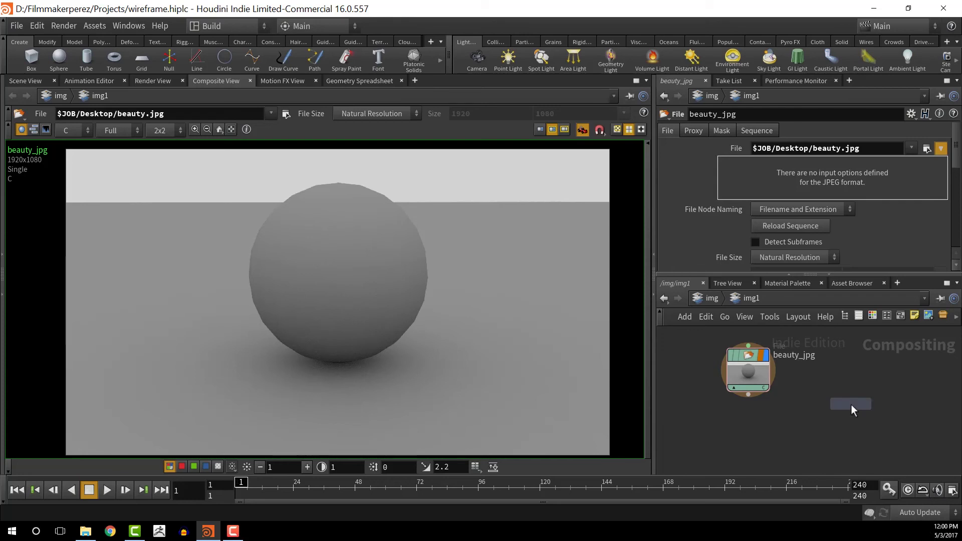
click(851, 404)
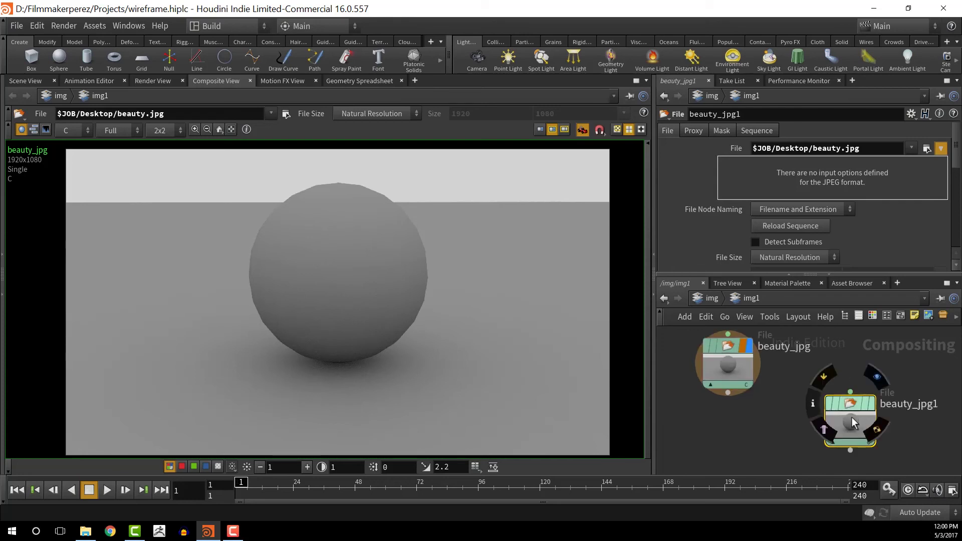
scroll(849, 396, up, 1)
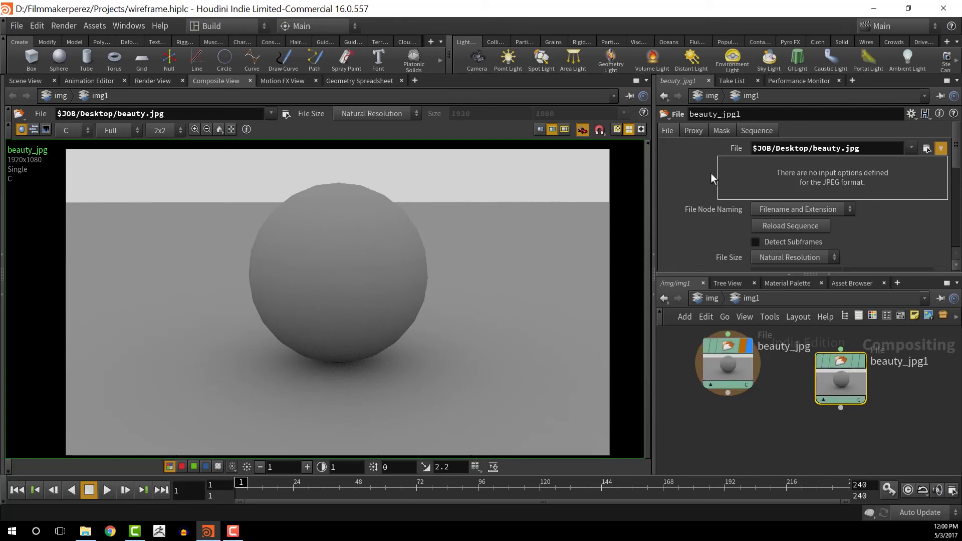
click(926, 148)
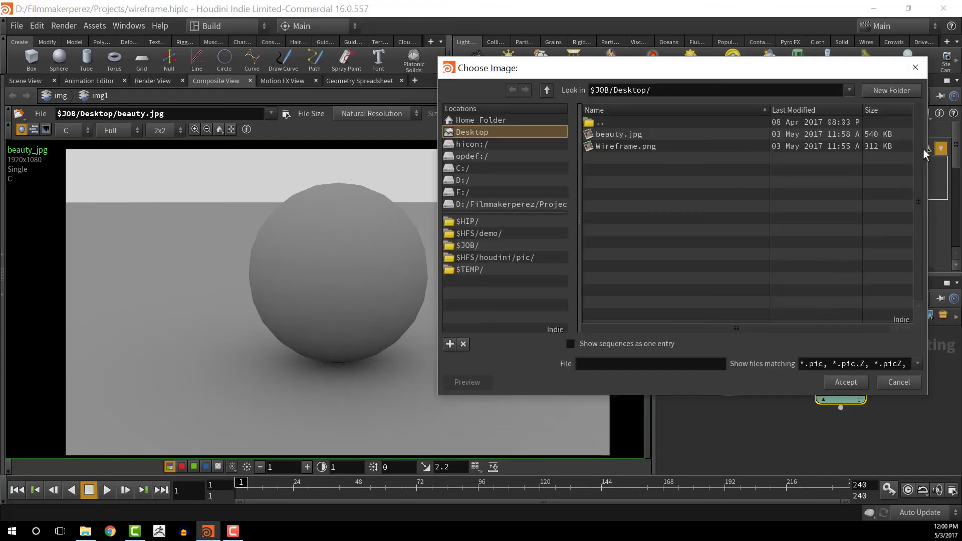
double_click(630, 146)
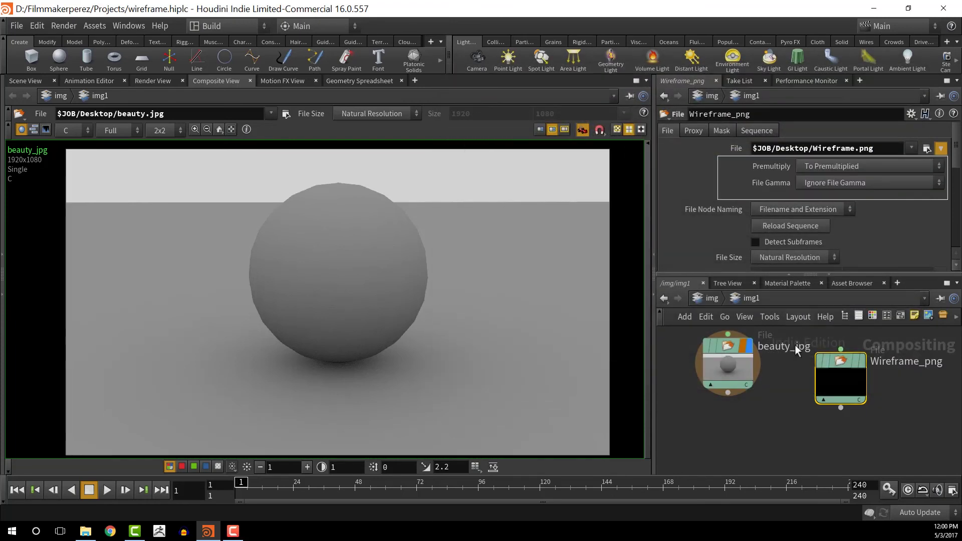
Move the Wireframe_png node level with beauty_jpg and add an Atop node below the two File nodes.
drag(841, 381, 838, 371)
click(838, 399)
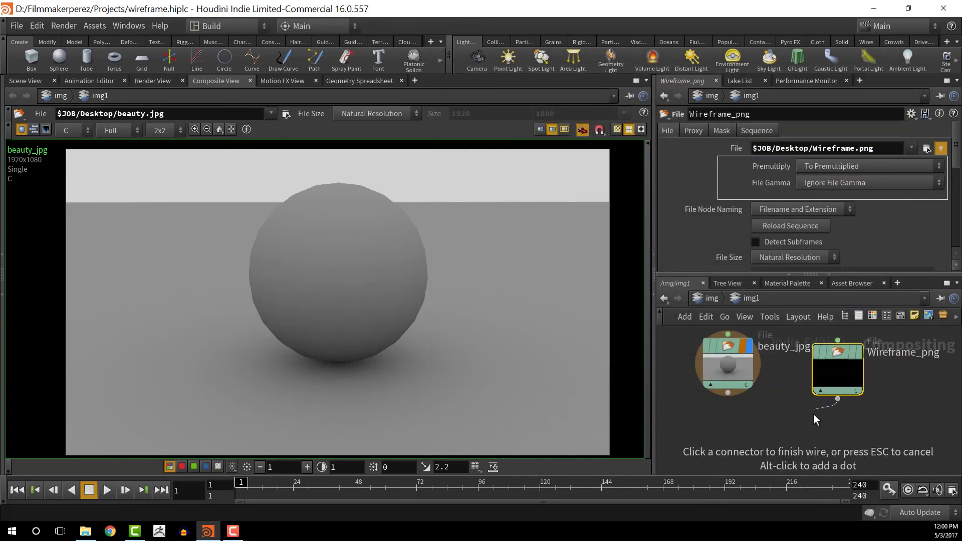
click(793, 421)
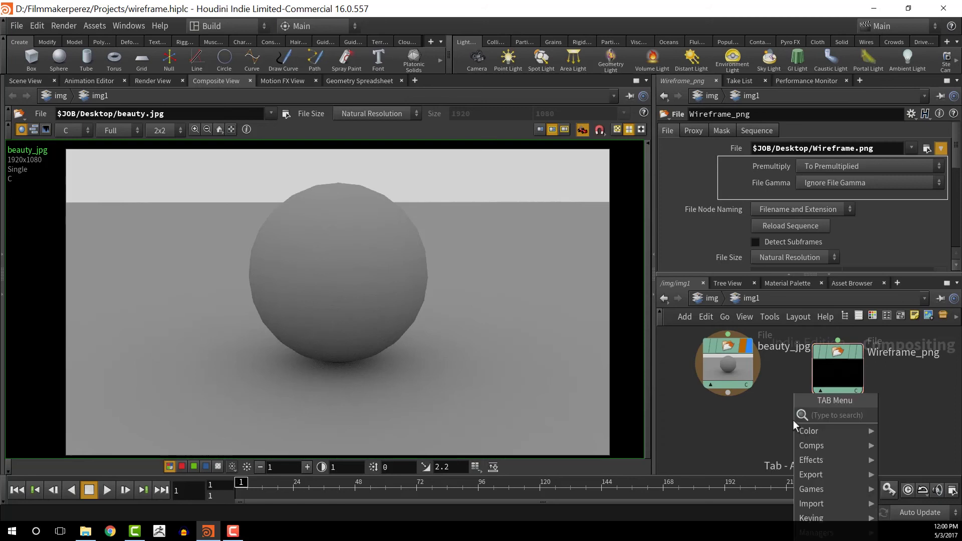
text(at)
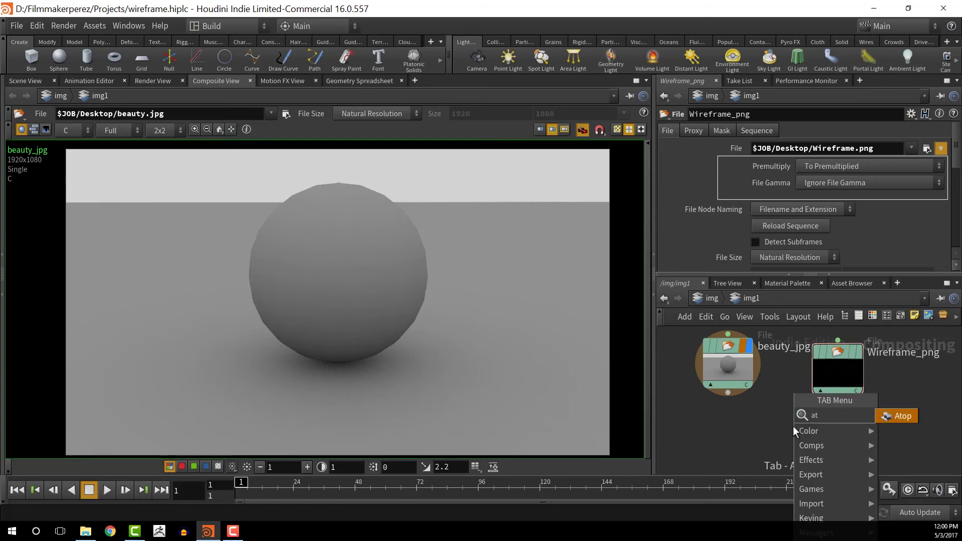
key(Return)
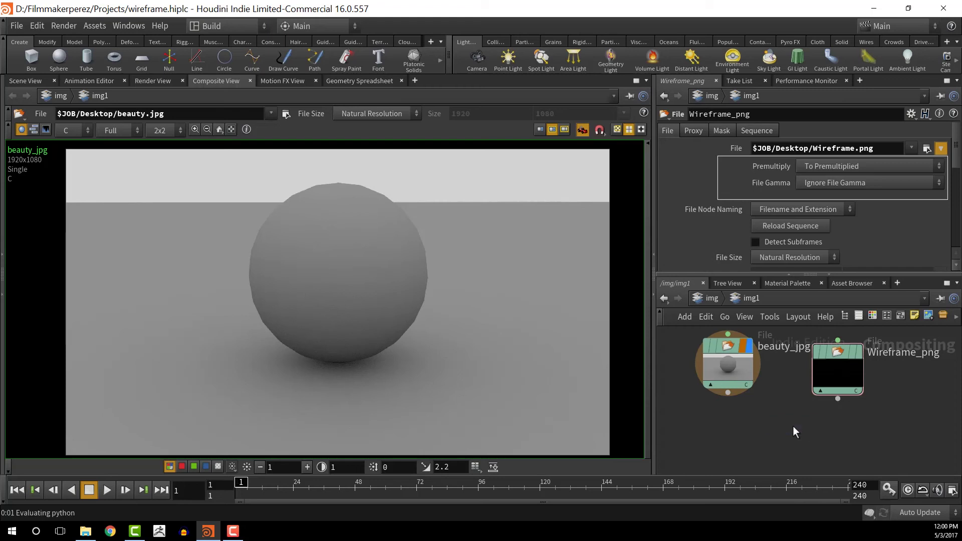
click(793, 426)
Wire beauty_jpg into the Atop node's Background input and Wireframe_png into its Foreground input, and display the Atop result.
click(728, 393)
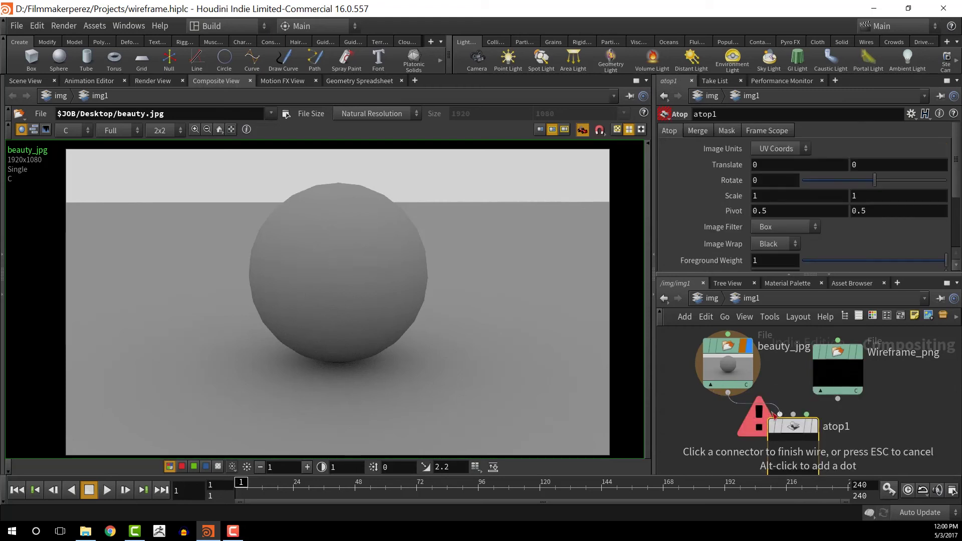
click(780, 415)
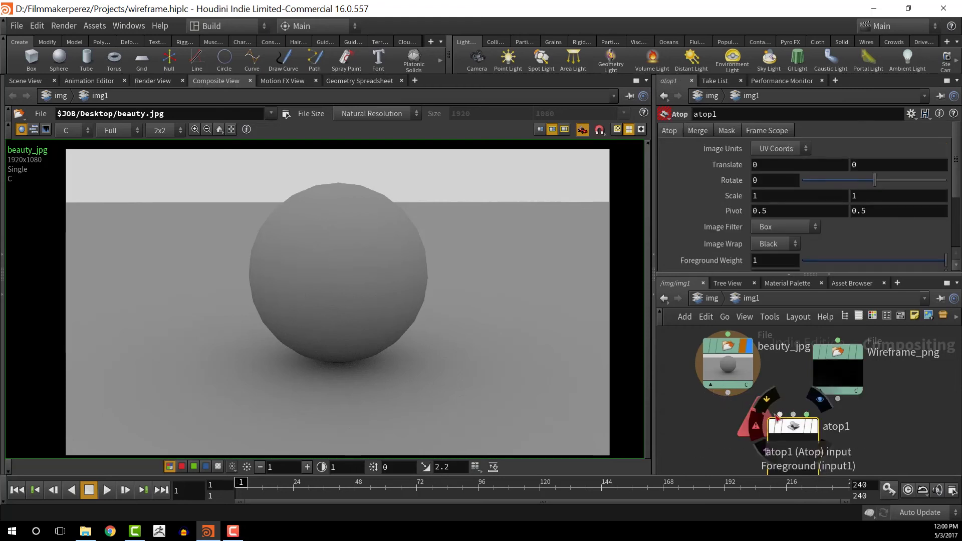
right_click(780, 416)
key(Escape)
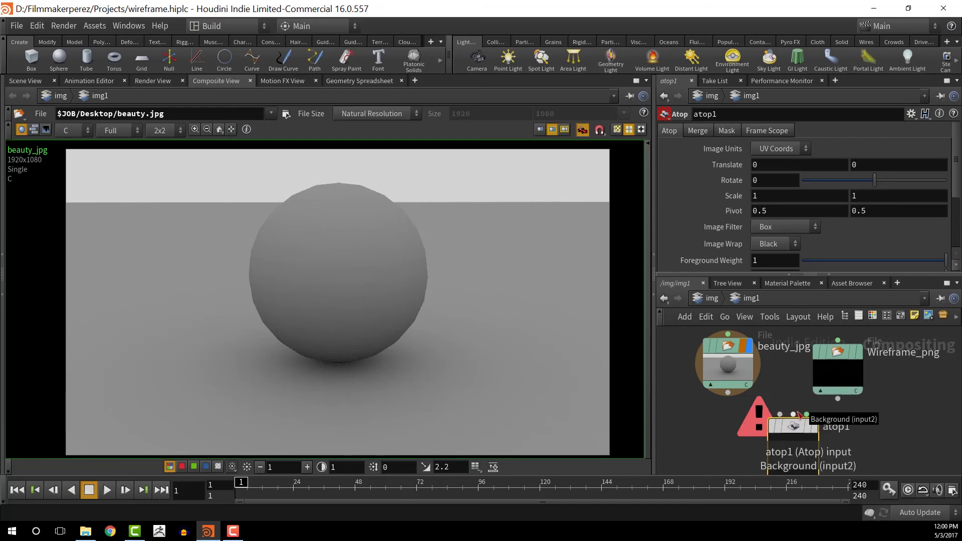
click(796, 416)
click(793, 414)
click(780, 414)
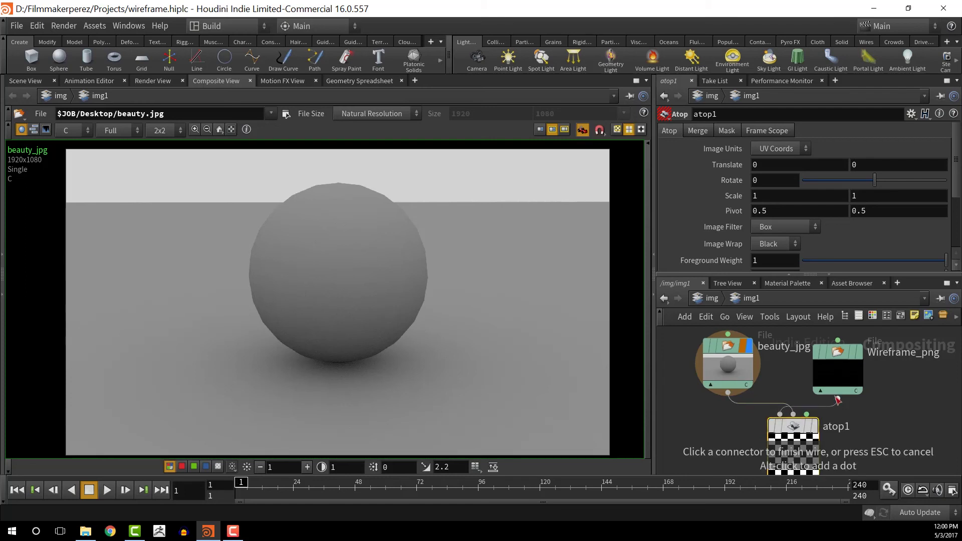
click(830, 375)
click(814, 426)
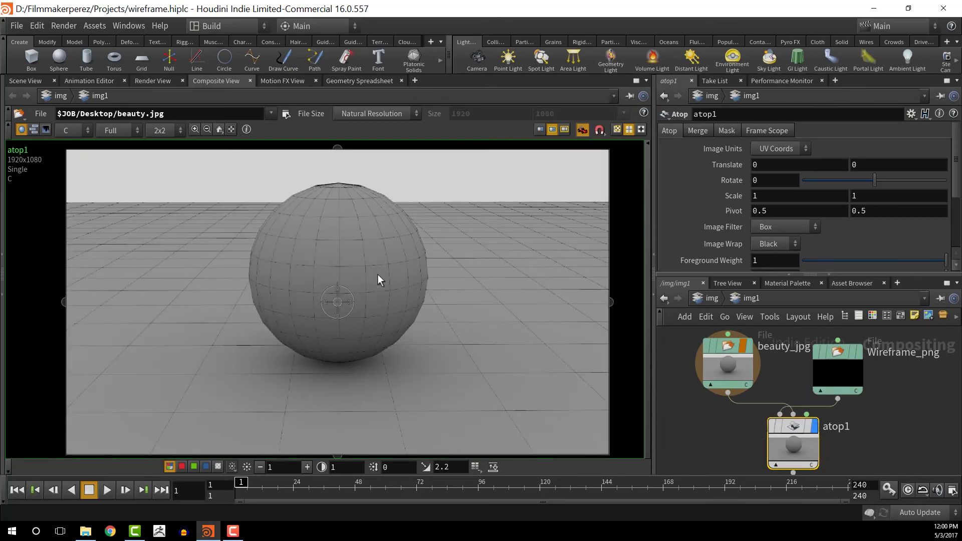
Examine the wireframe overlay up close in the composite and look through the Atop node's parameters.
scroll(378, 275, up, 8)
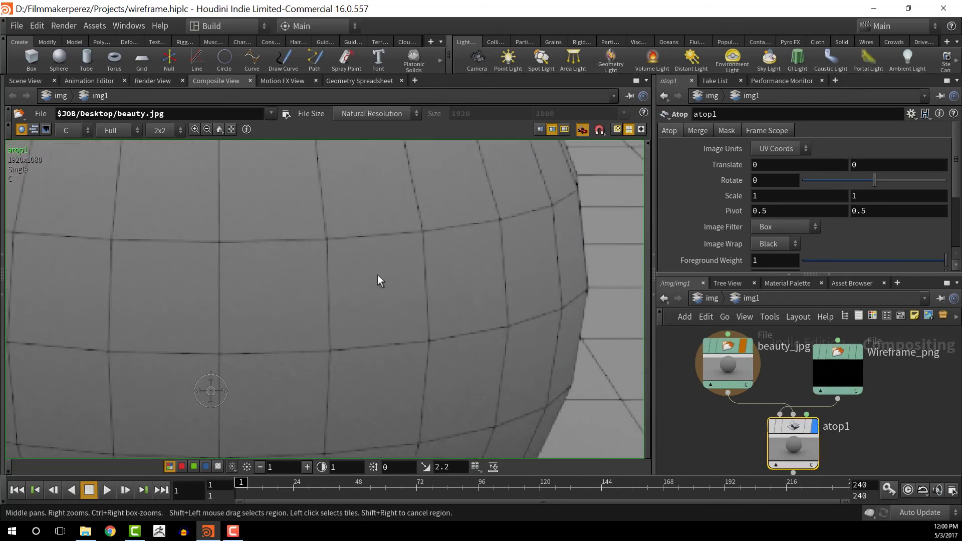
scroll(377, 275, down, 8)
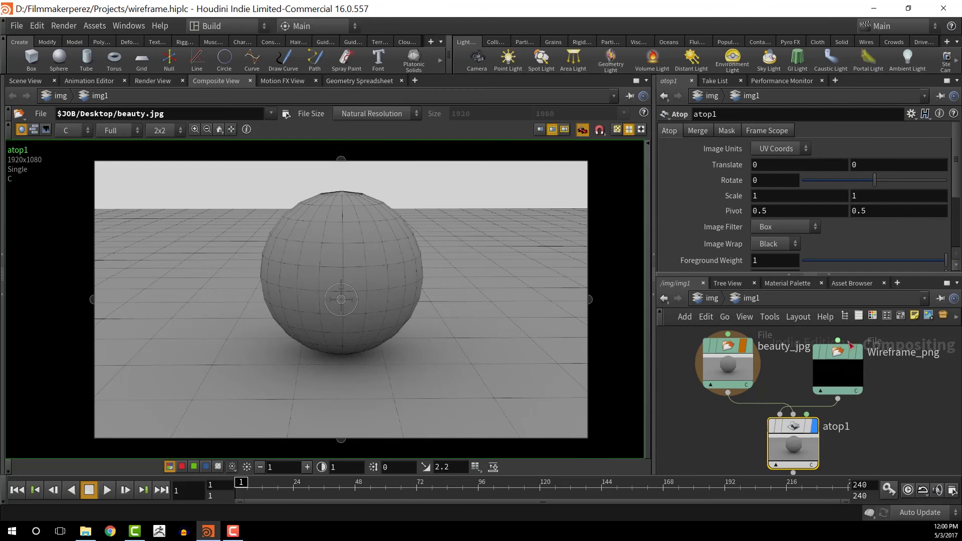
drag(805, 447, 784, 443)
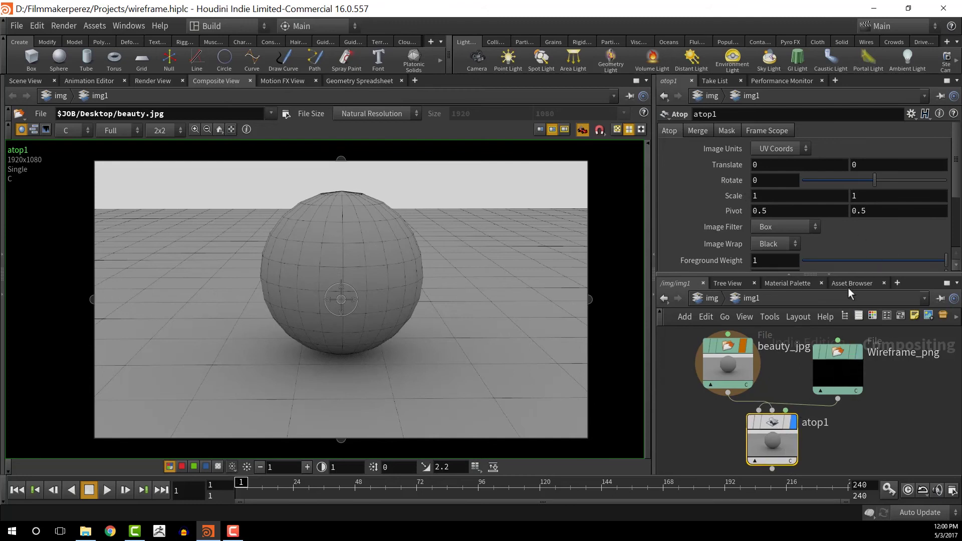
scroll(775, 228, down, 3)
scroll(803, 216, up, 1)
mouse_move(944, 227)
mouse_down()
mouse_move(768, 233)
mouse_move(945, 226)
mouse_move(891, 211)
mouse_move(803, 210)
mouse_move(946, 211)
mouse_up()
scroll(806, 141, up, 3)
mouse_move(949, 265)
mouse_down()
mouse_move(741, 266)
mouse_move(957, 264)
mouse_up()
click(858, 445)
scroll(863, 436, down, 3)
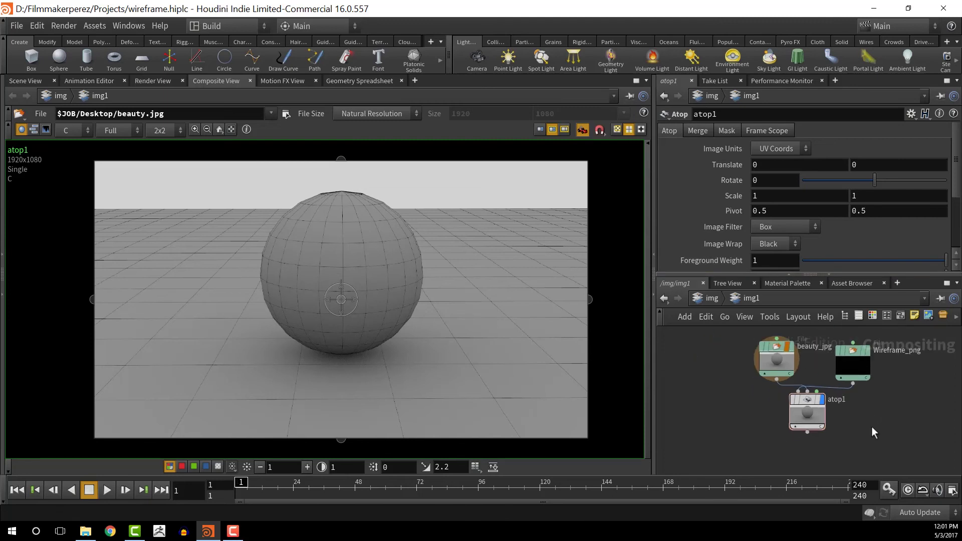
Add a Wipe node below atop1 and space the two nodes apart in the network.
key(Tab)
text(w)
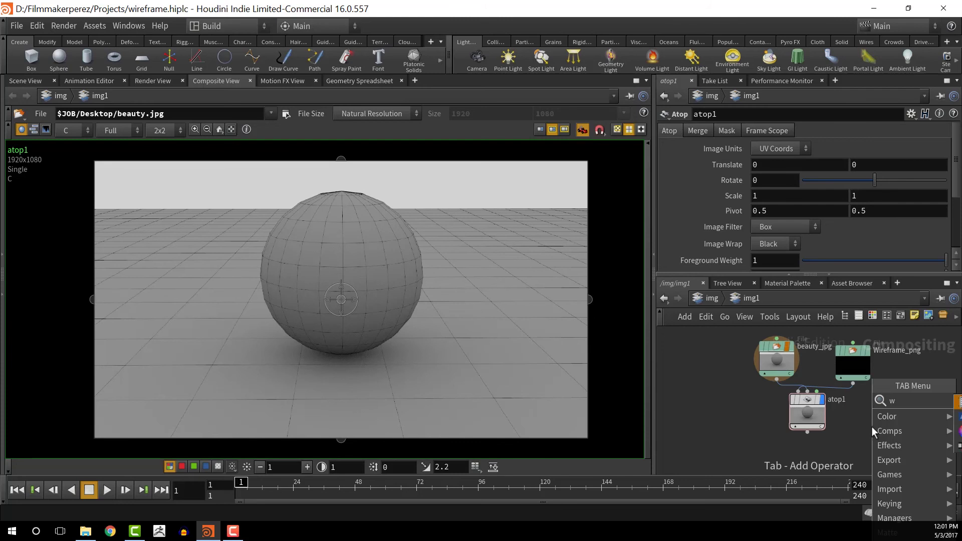
key(Return)
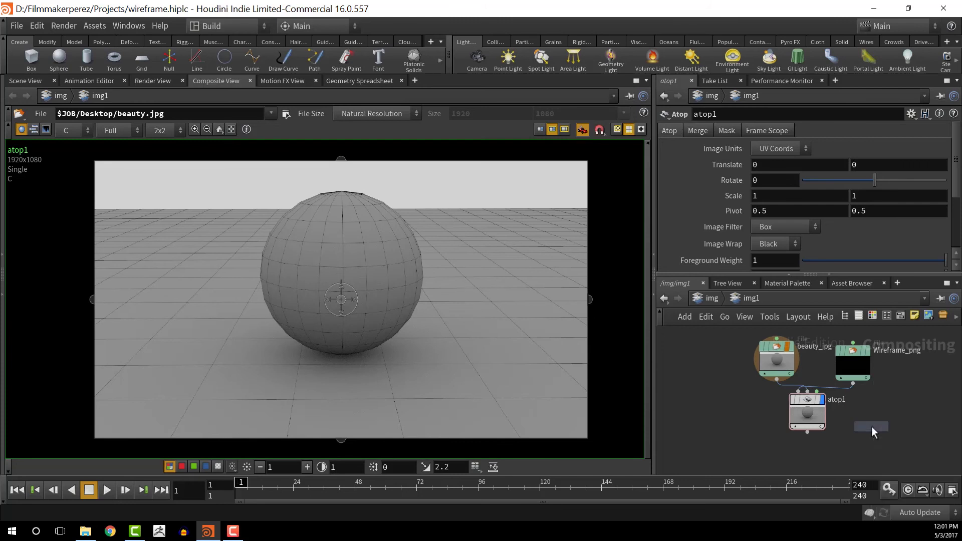
click(844, 452)
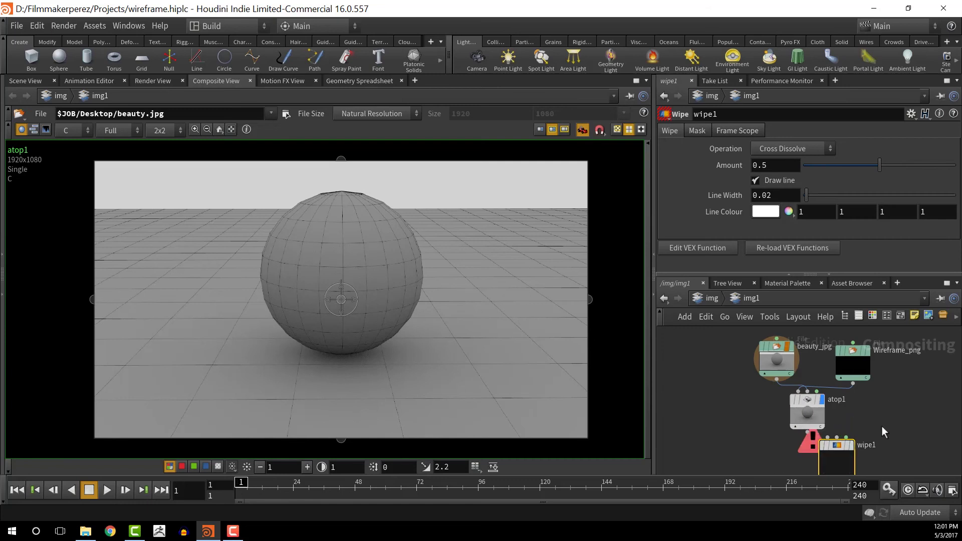
middle_drag(885, 429, 876, 393)
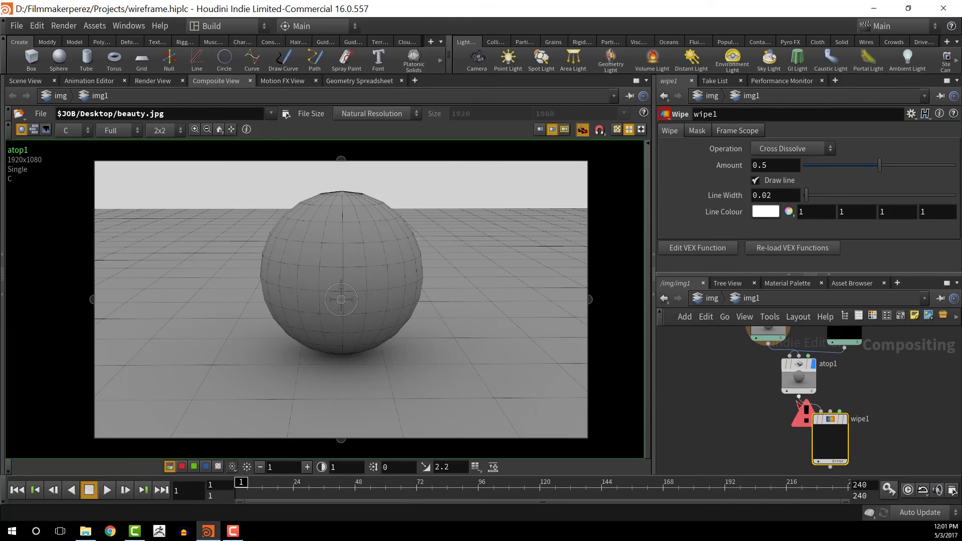
drag(806, 384, 838, 389)
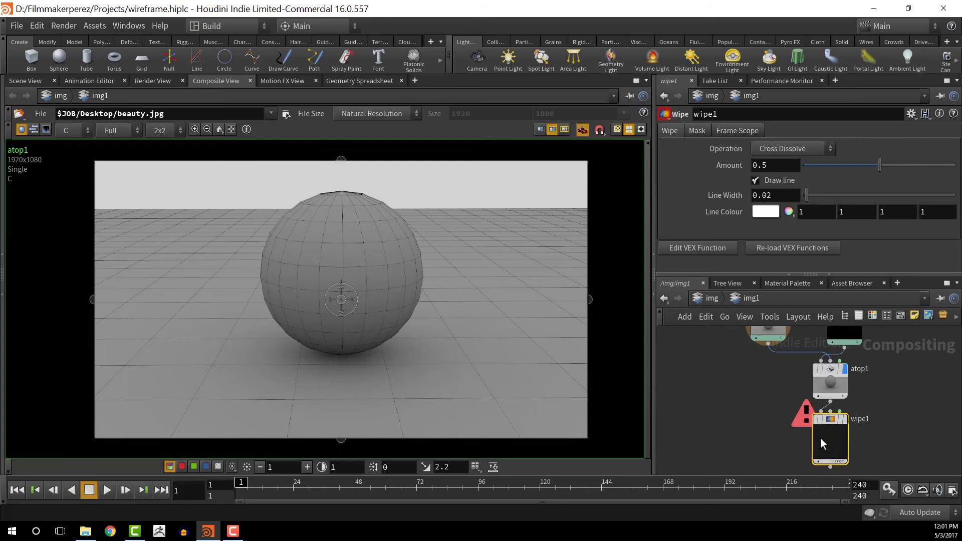
drag(823, 444, 798, 454)
Rewire the Wipe node with beauty_jpg in its first input and atop1 in its second, and display the Wipe result.
click(808, 426)
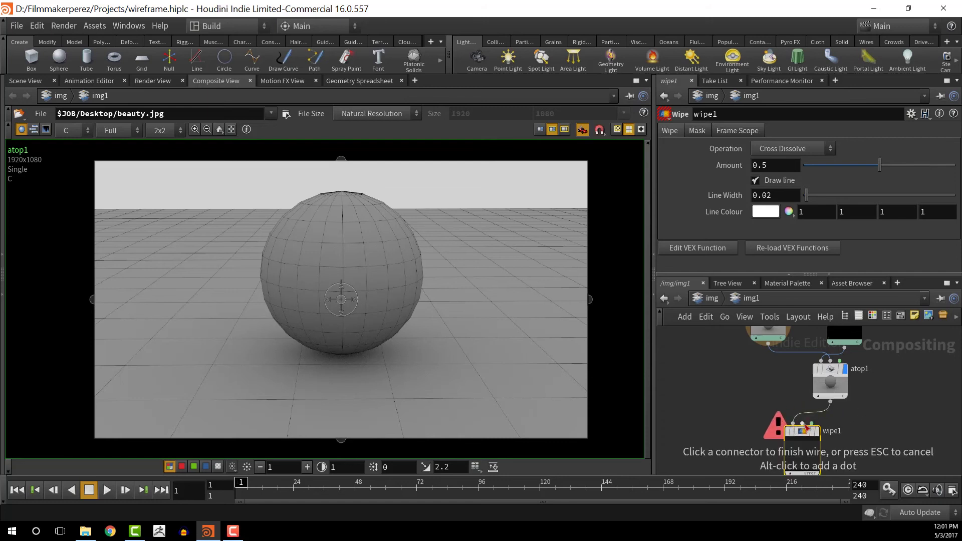
click(805, 425)
click(830, 402)
key(Escape)
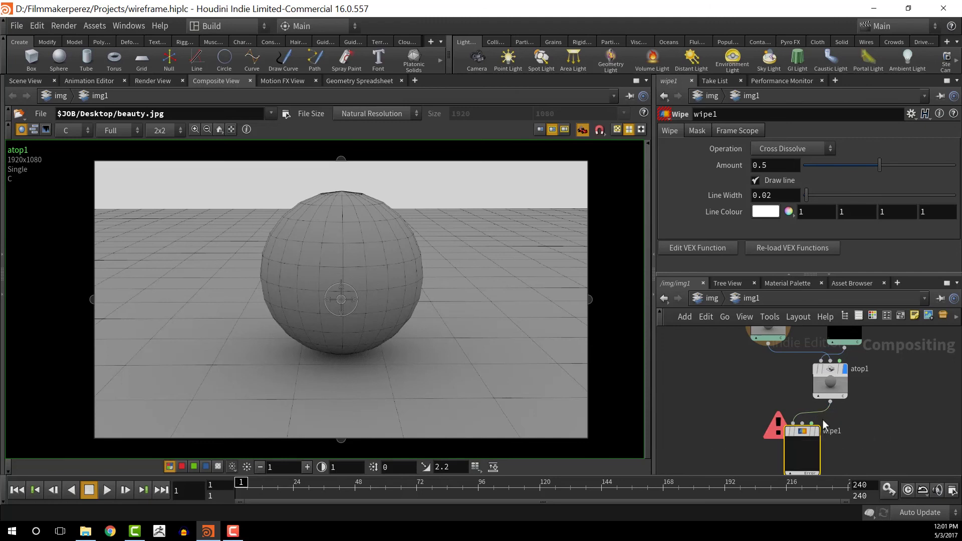
key(y)
drag(823, 417, 804, 427)
click(804, 425)
click(830, 401)
click(793, 424)
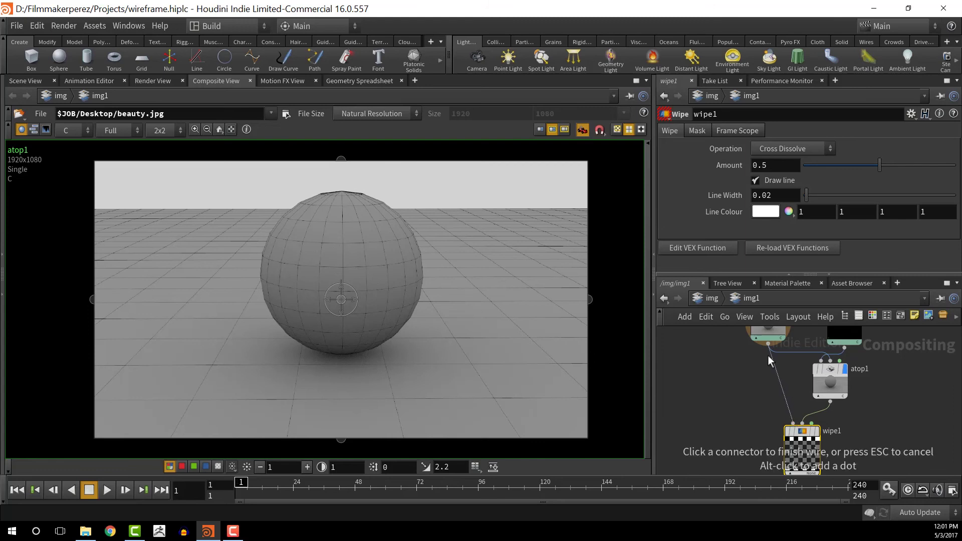
key(Escape)
click(818, 432)
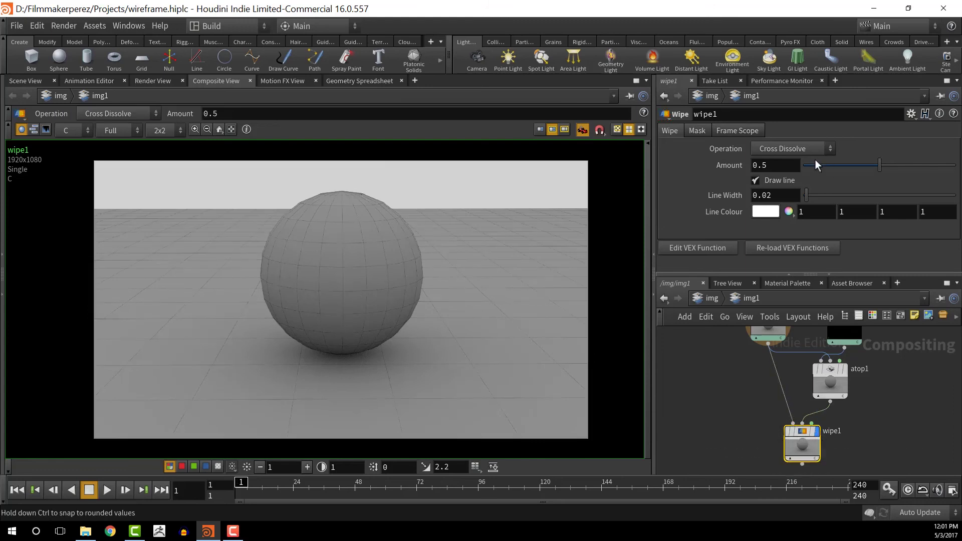
Try the Cross Dissolve at Amount 1, switch the operation to Vertical Wipe, and sweep the Amount down to 0.01.
drag(879, 164, 955, 166)
click(827, 147)
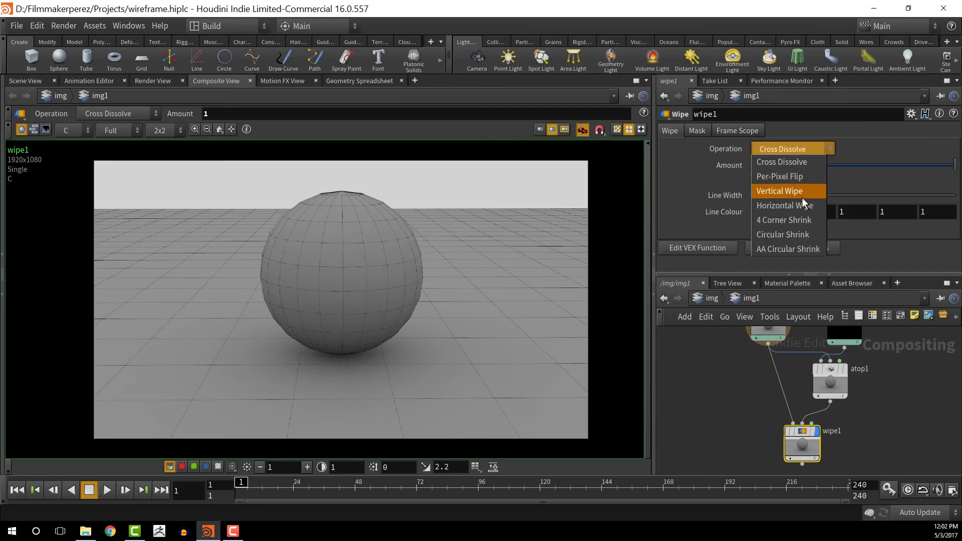
click(802, 198)
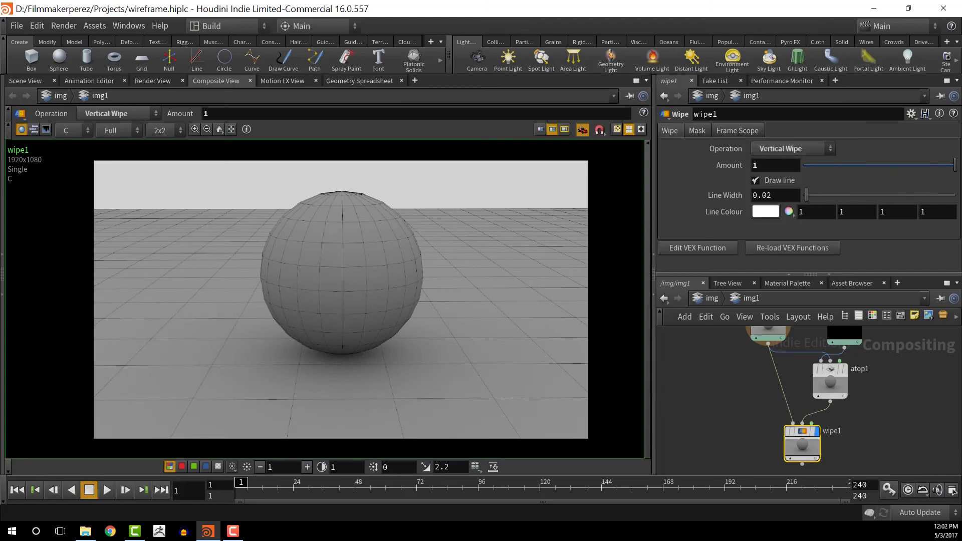
drag(954, 164, 807, 195)
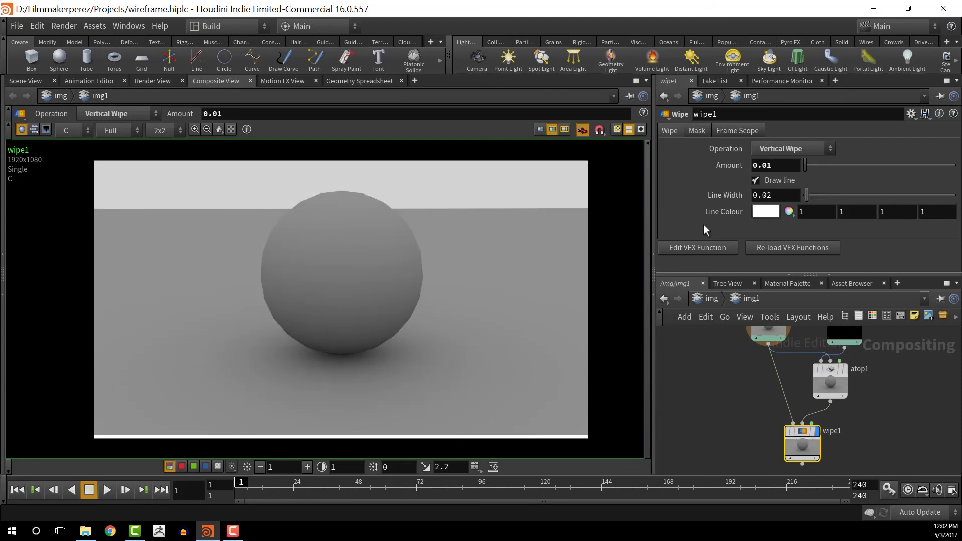
Set the Wipe's Amount to 0.409 to judge the dividing line, and reduce the Line Width to 0.
drag(803, 194, 881, 195)
drag(815, 203, 866, 166)
mouse_move(805, 194)
mouse_down()
mouse_move(840, 196)
mouse_move(804, 196)
mouse_up()
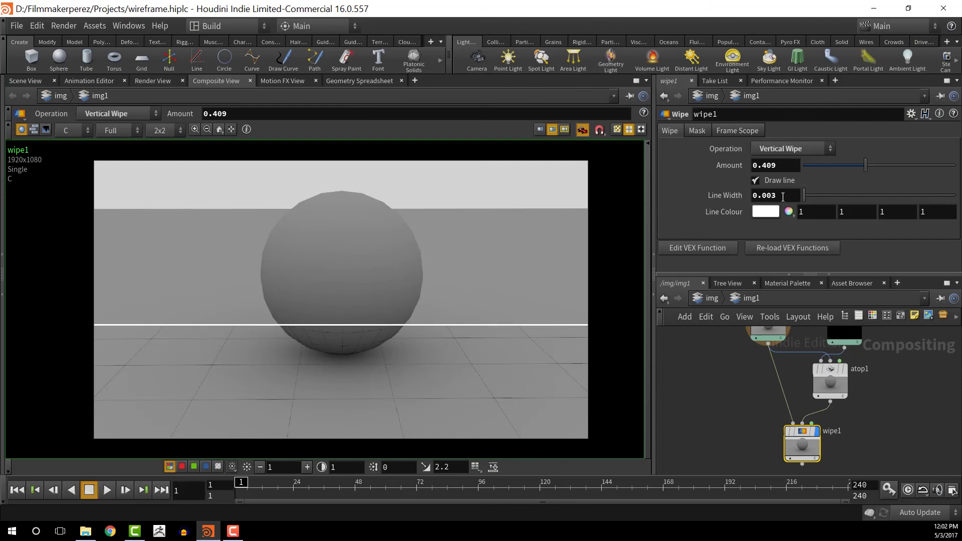
key(ctrl+z)
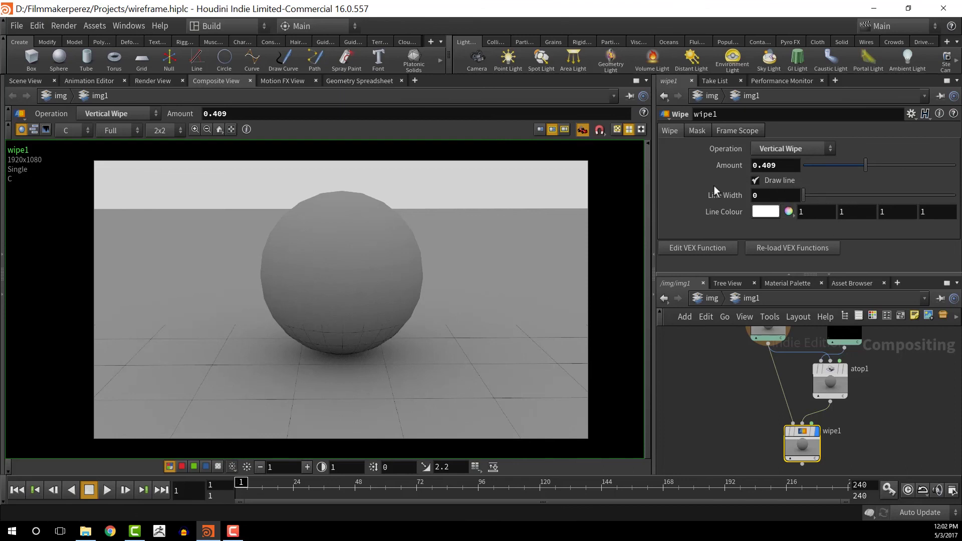
Set the Wipe's Amount to 0 and keyframe it at frame 24.
drag(824, 168, 631, 176)
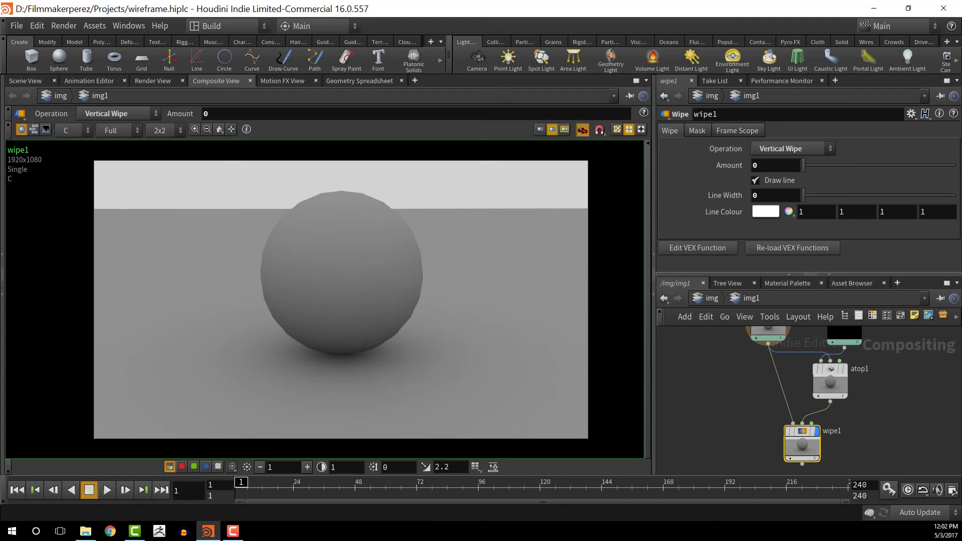
click(294, 485)
alt+click(744, 165)
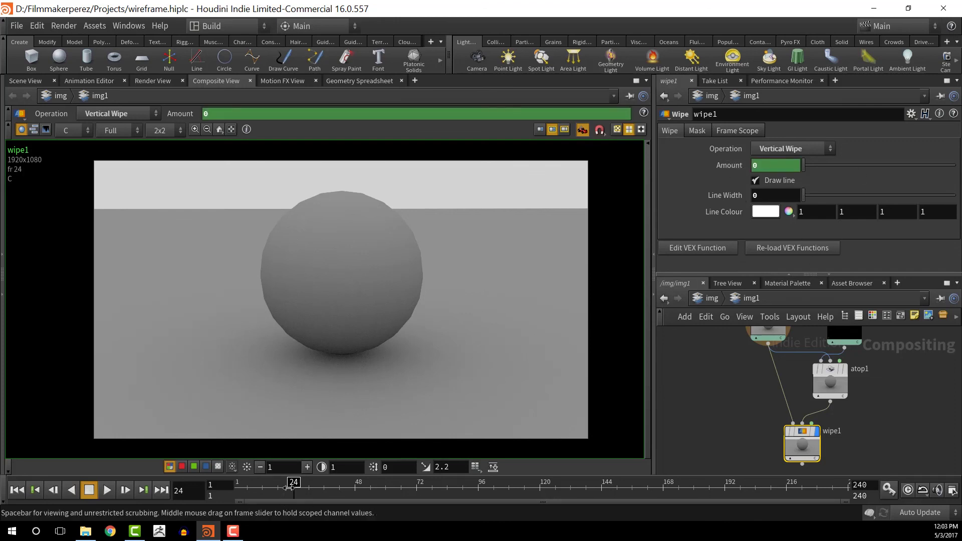
Keyframe the Wipe's Amount at 1 on frame 48.
drag(296, 484, 355, 484)
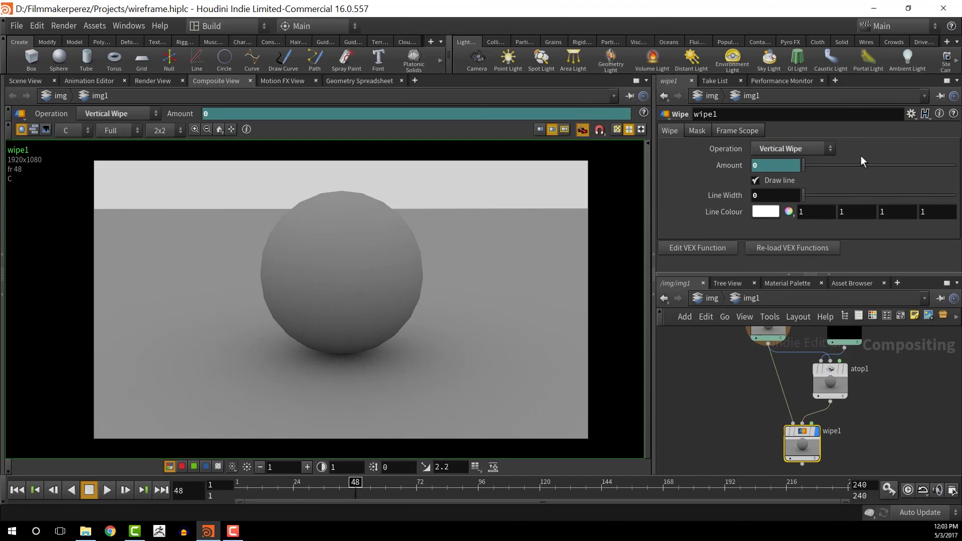
drag(803, 164, 957, 164)
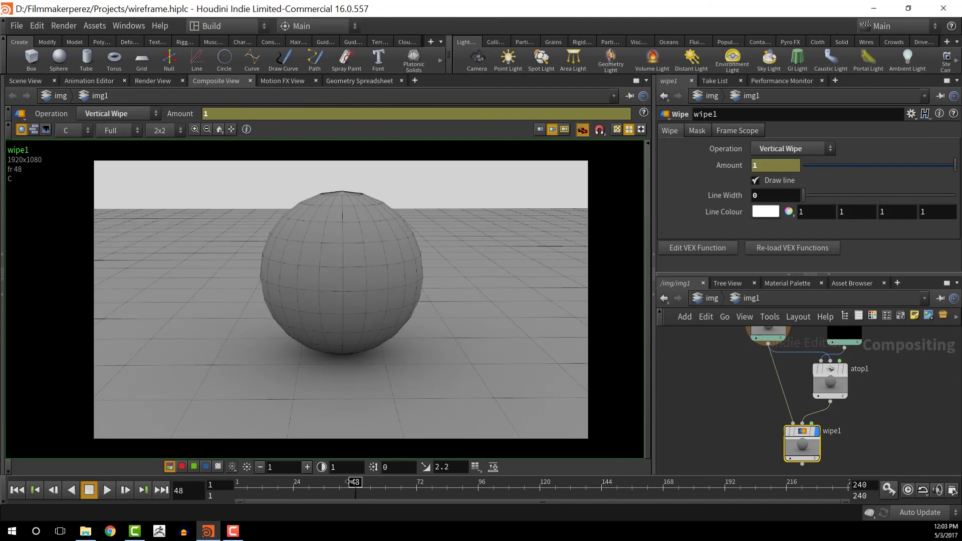
alt+click(785, 163)
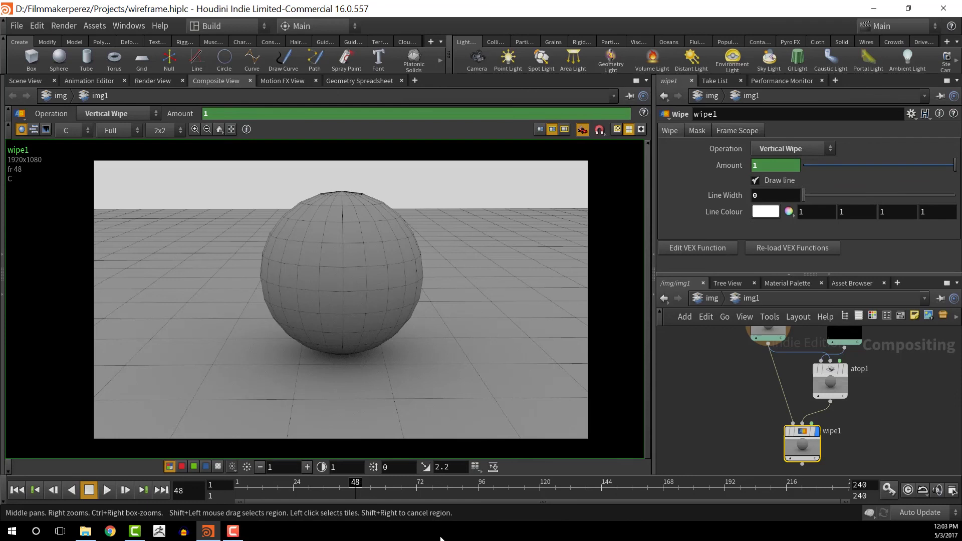
Keyframe the Wipe's Amount at 1 on frame 72 and at 0 on frame 96.
click(417, 487)
alt+click(760, 166)
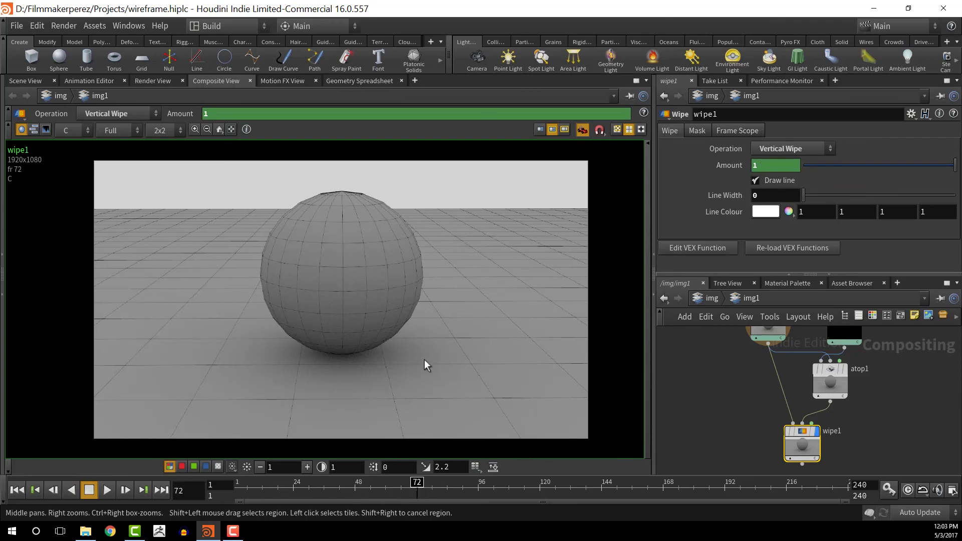
drag(421, 484, 484, 484)
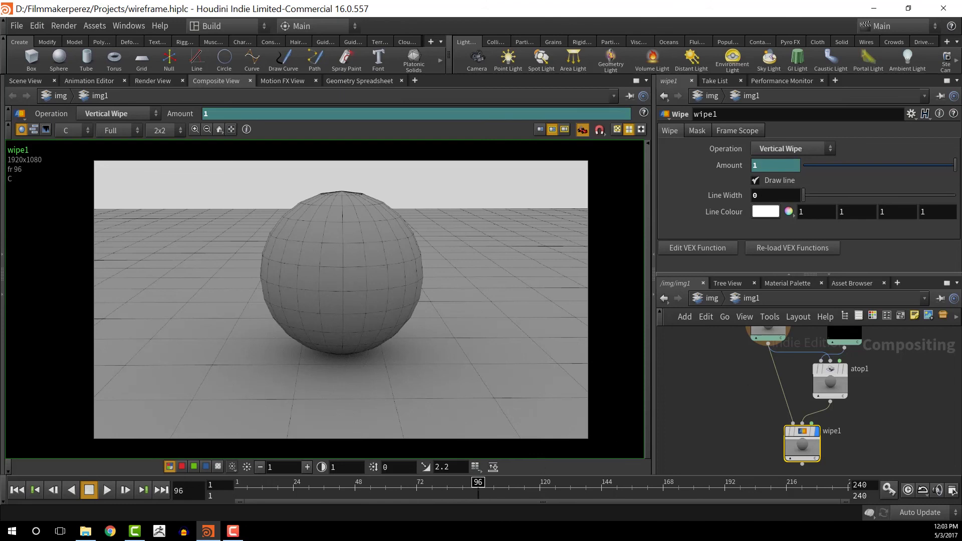
drag(956, 166, 771, 177)
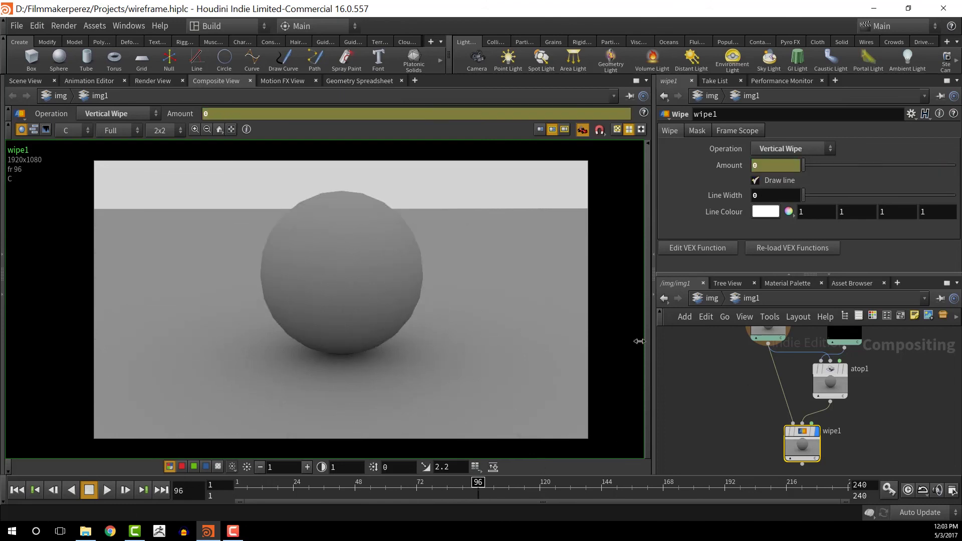
alt+click(769, 165)
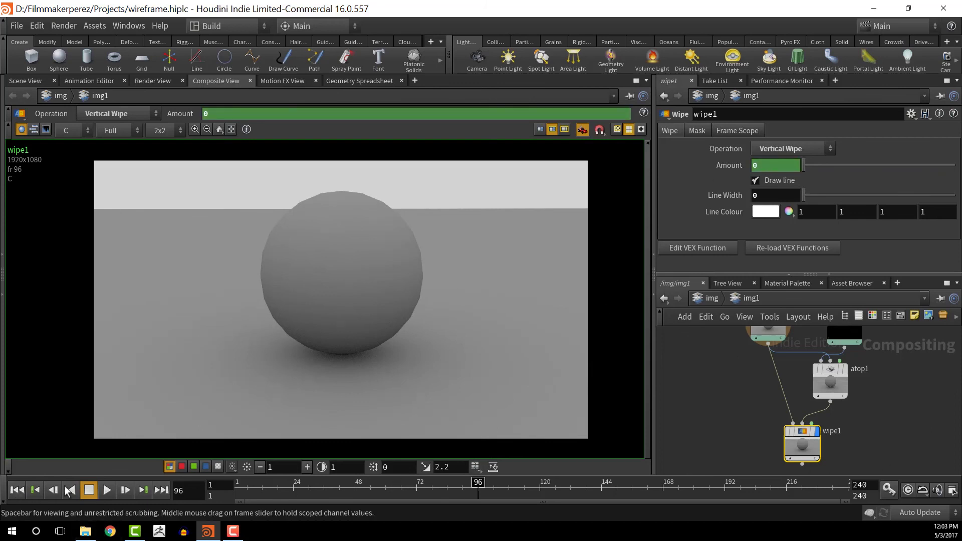
Return to frame 1 and play back the animated wipe between the beauty image and the wireframe overlay.
click(53, 490)
click(109, 490)
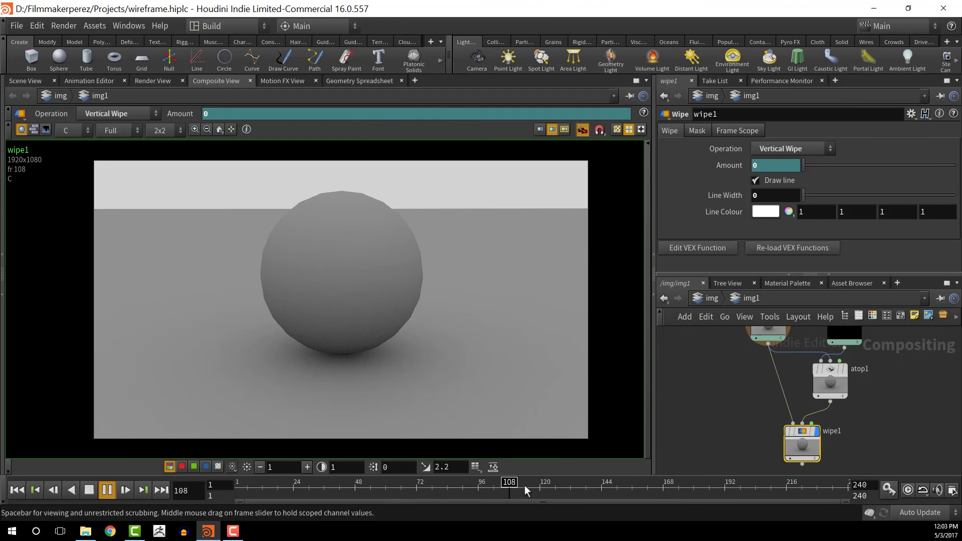
click(89, 489)
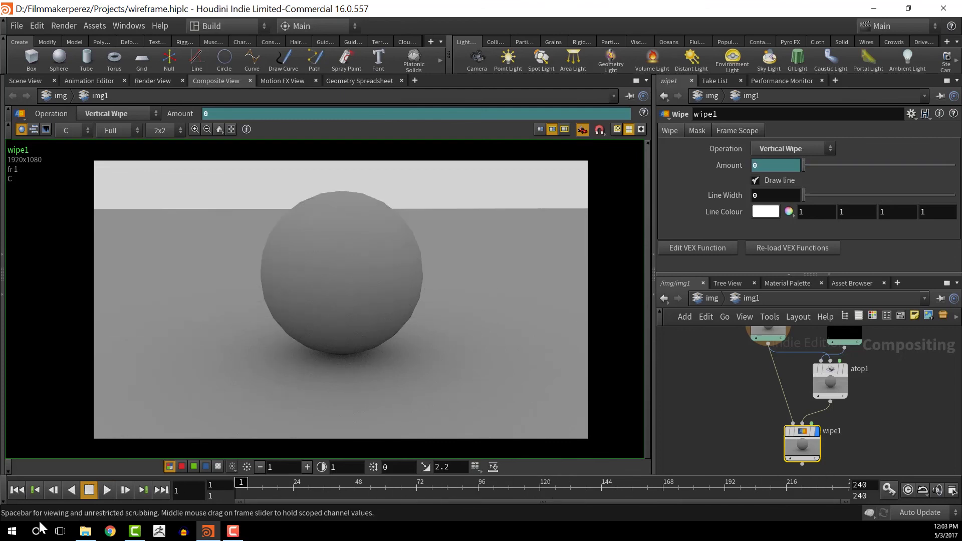
click(106, 490)
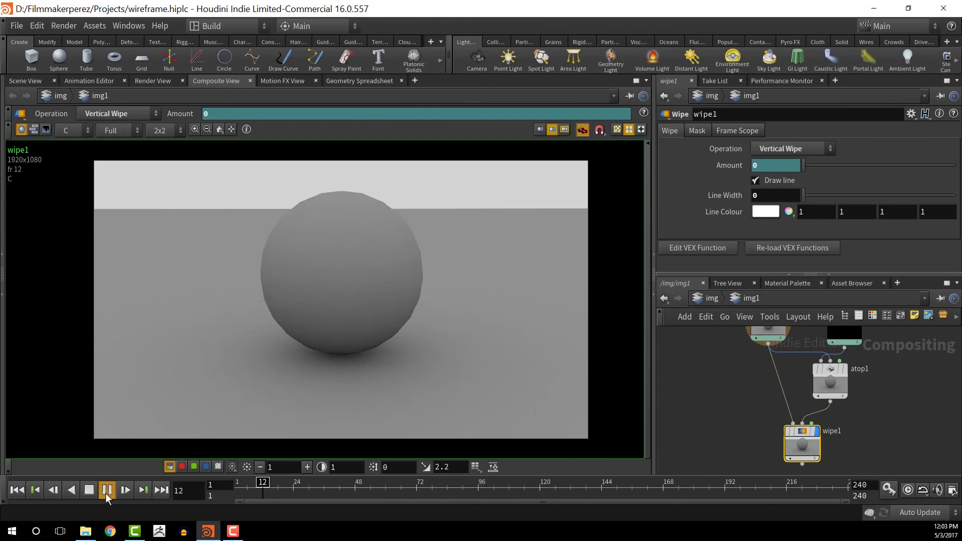
mouse_move(233, 531)
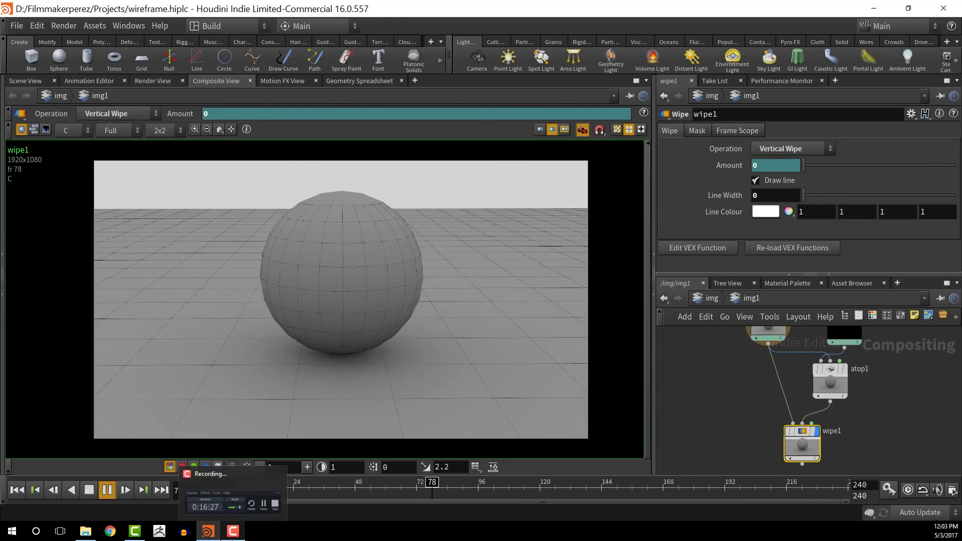